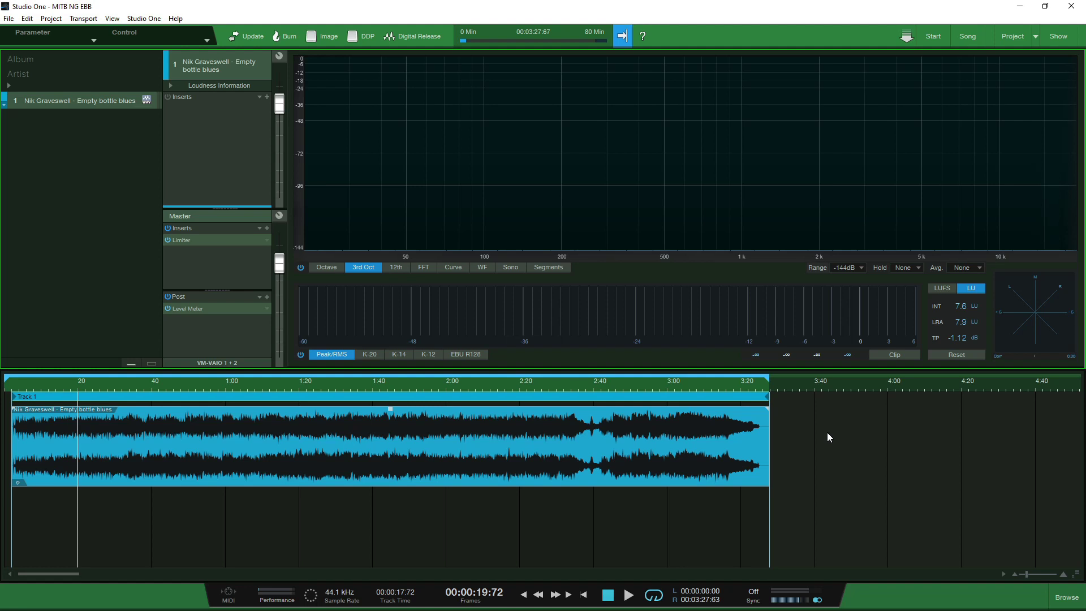
# - Insert a Mixtool from the Tool effects folder on the Empty bottle blues track
pyautogui.press('F5')
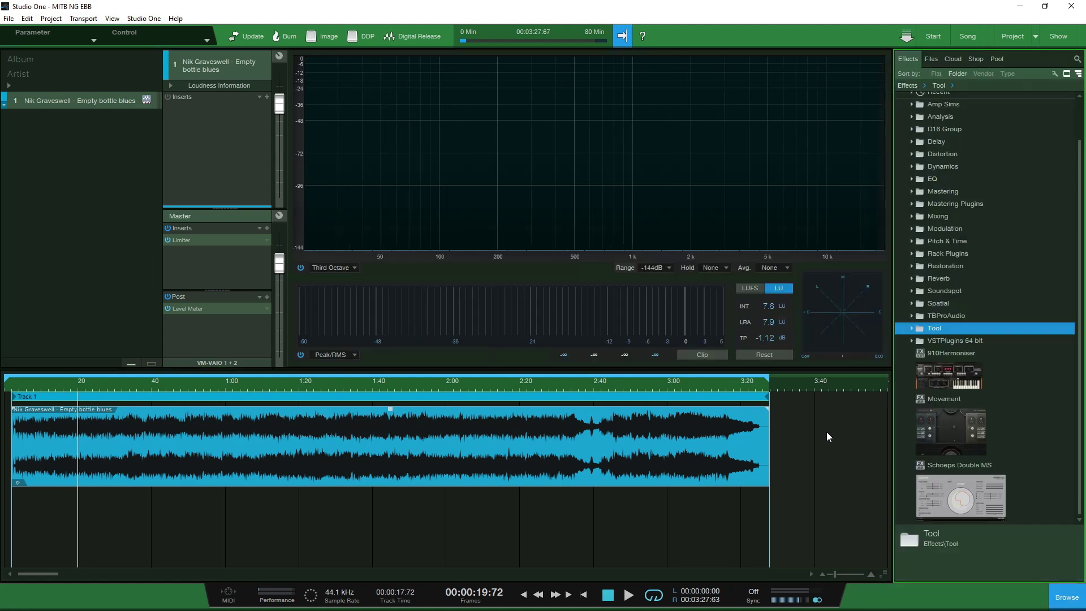
pyautogui.click(912, 328)
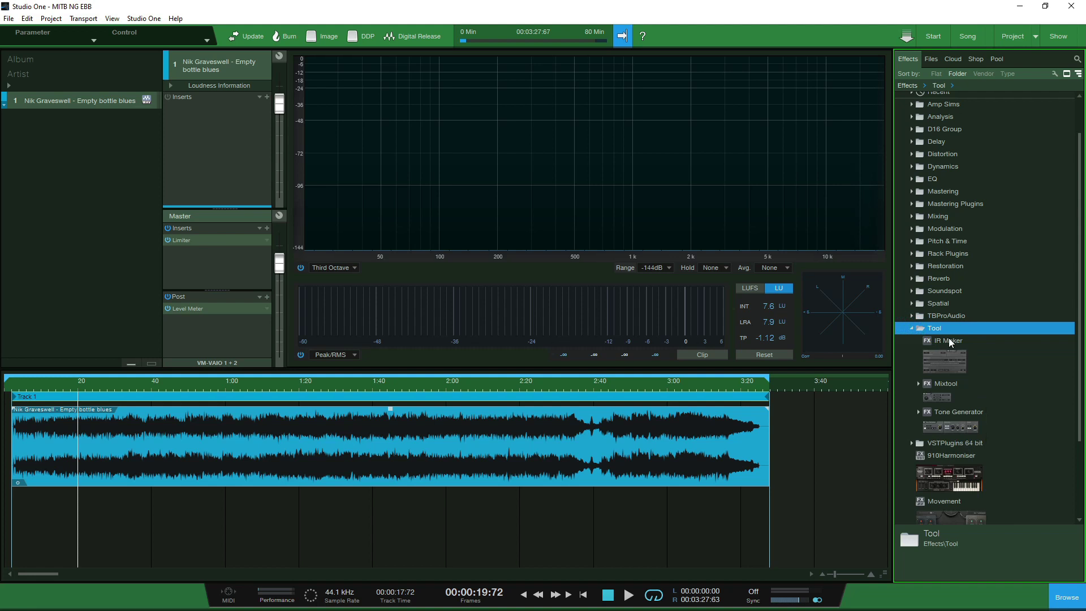
pyautogui.moveTo(942, 383); pyautogui.dragTo(210, 147)
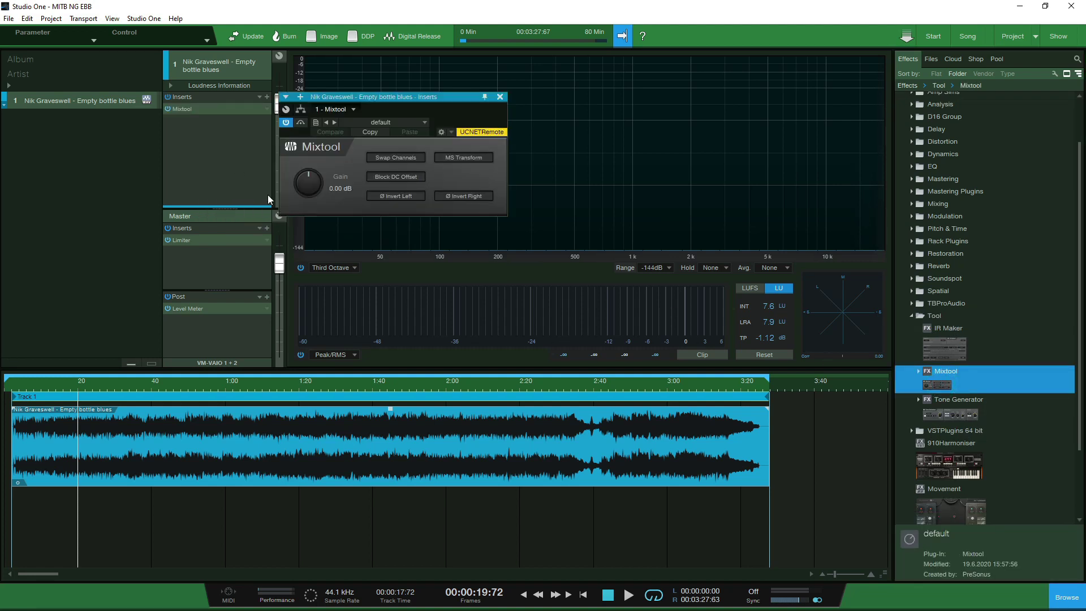
# - Enable MS Transform on the track's Mixtool and set its gain to 3 dB
pyautogui.click(473, 158)
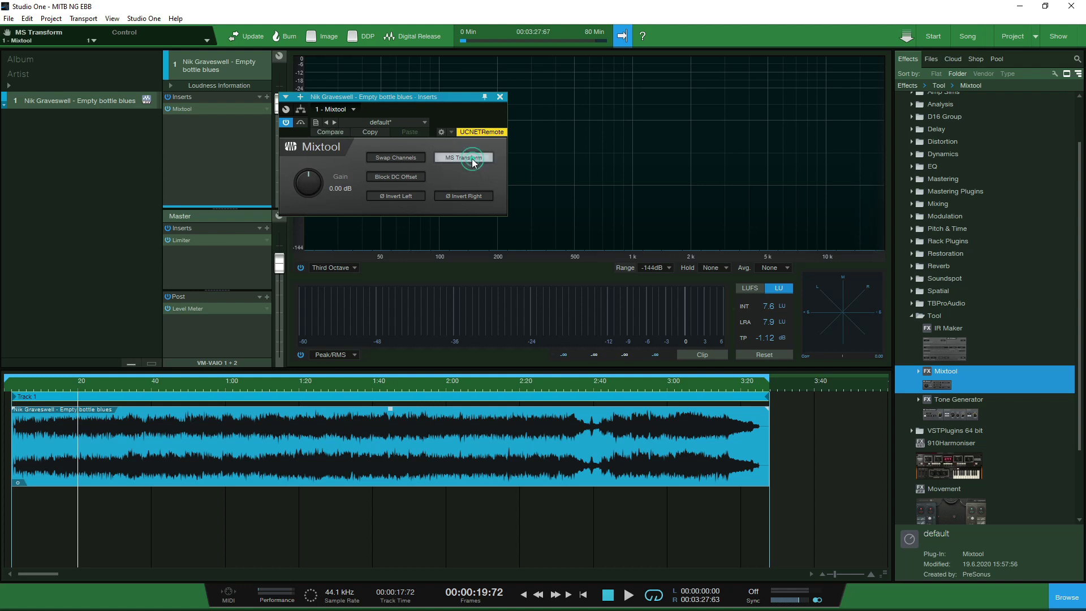
pyautogui.click(339, 189)
pyautogui.write('3')
pyautogui.press('Return')
# - Open the insert routing view, remove the existing splitter, and add a new splitter directly after the Mixtool
pyautogui.click(303, 109)
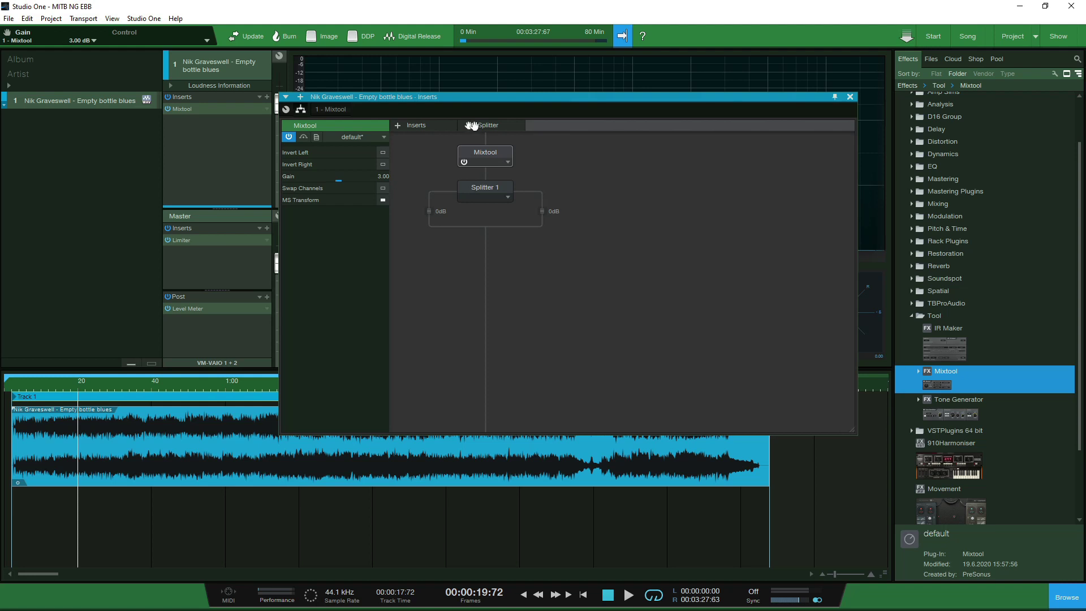
pyautogui.click(508, 197)
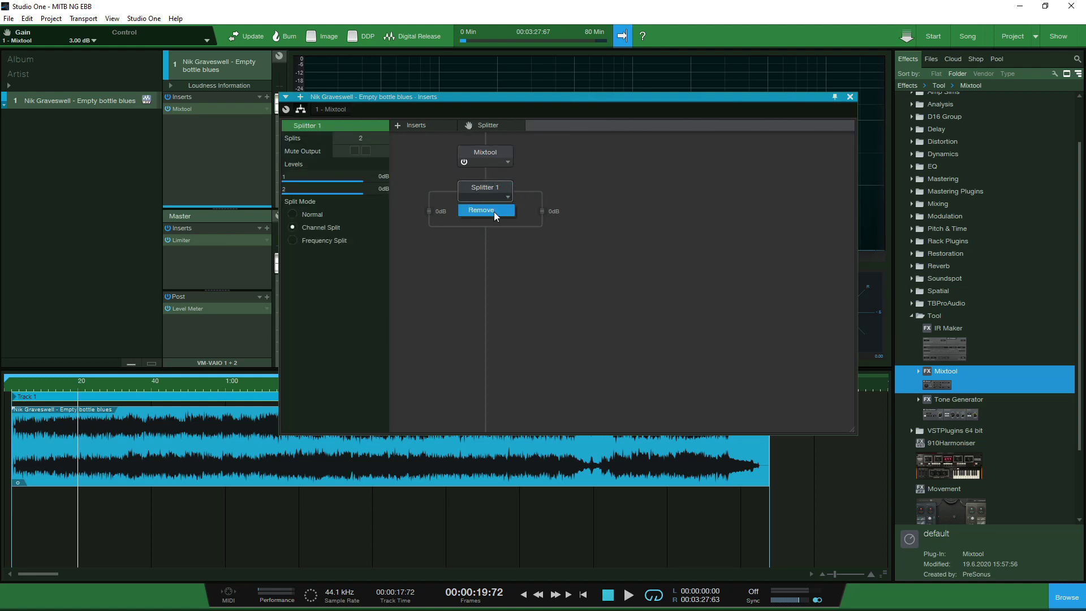
pyautogui.click(494, 212)
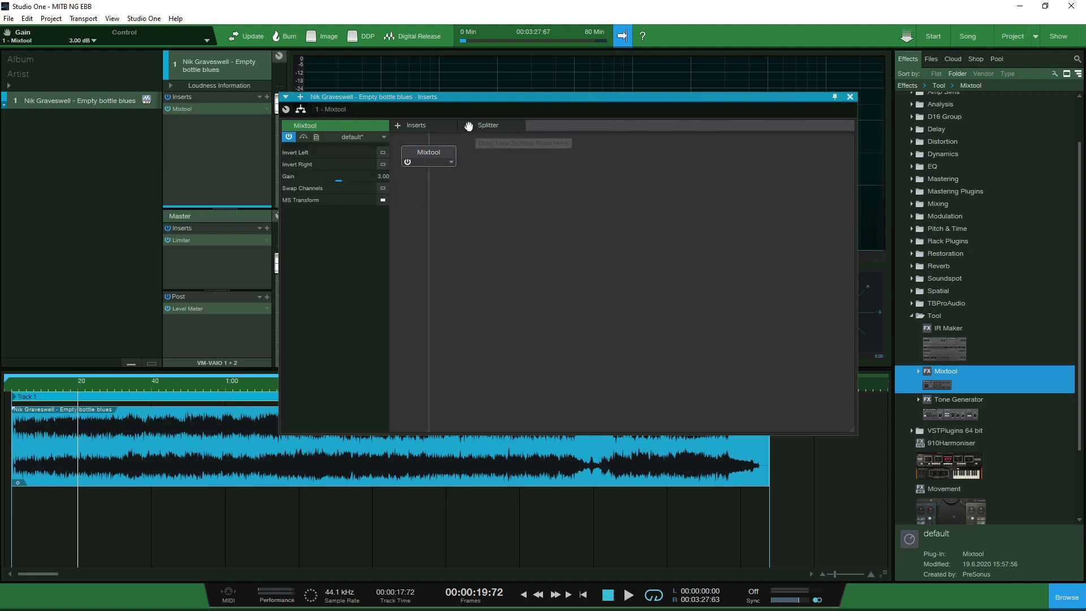
pyautogui.moveTo(468, 125); pyautogui.dragTo(427, 177)
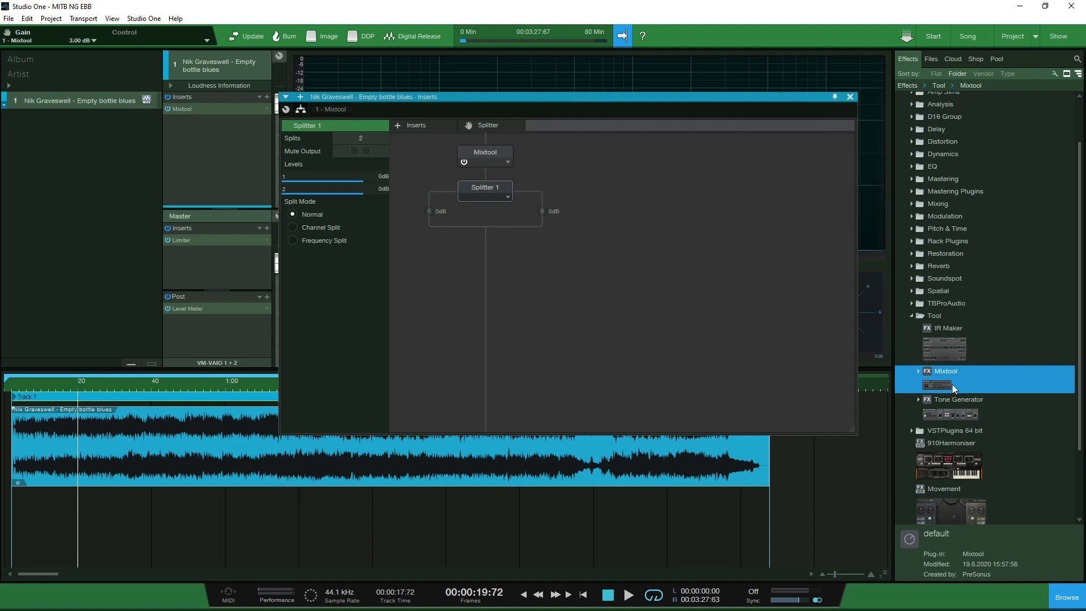
# - Add a second Mixtool after the splitter, with MS Transform enabled and gain set to 3 dB
pyautogui.moveTo(940, 384); pyautogui.dragTo(484, 246)
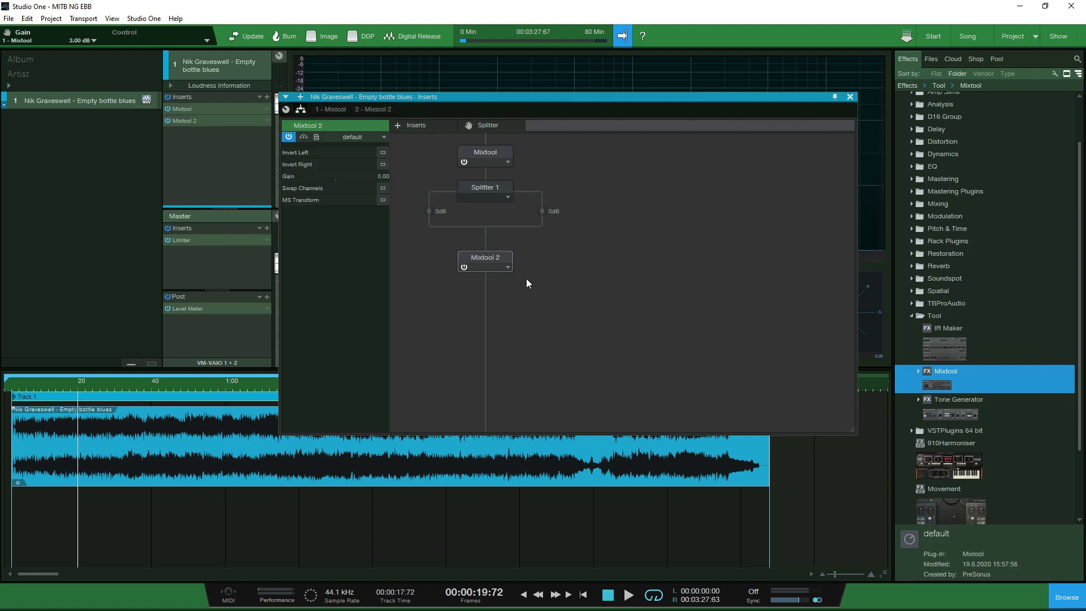
pyautogui.doubleClick(500, 257)
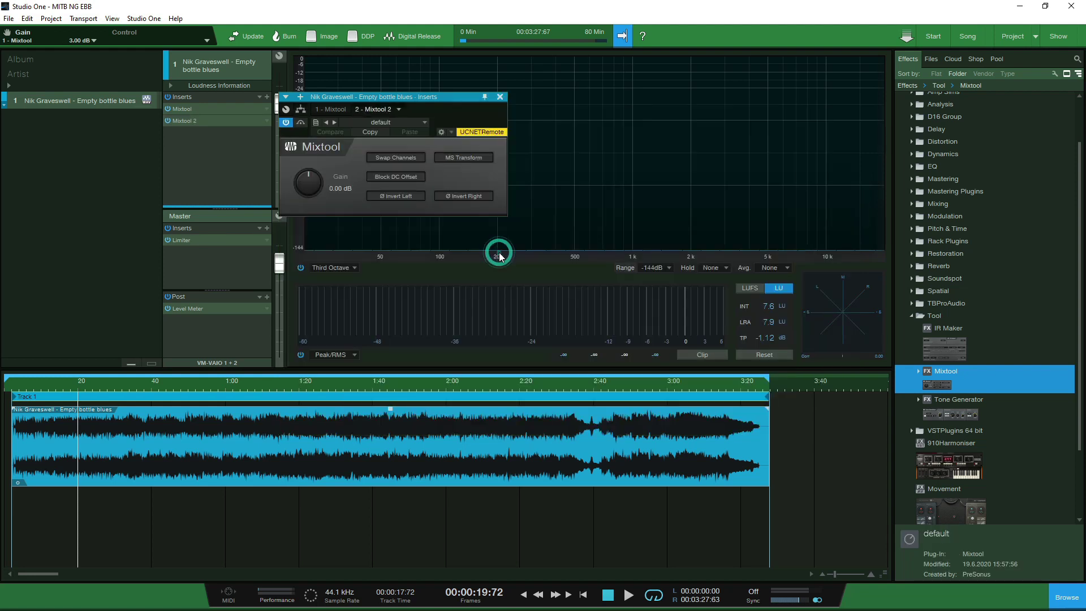
pyautogui.click(464, 157)
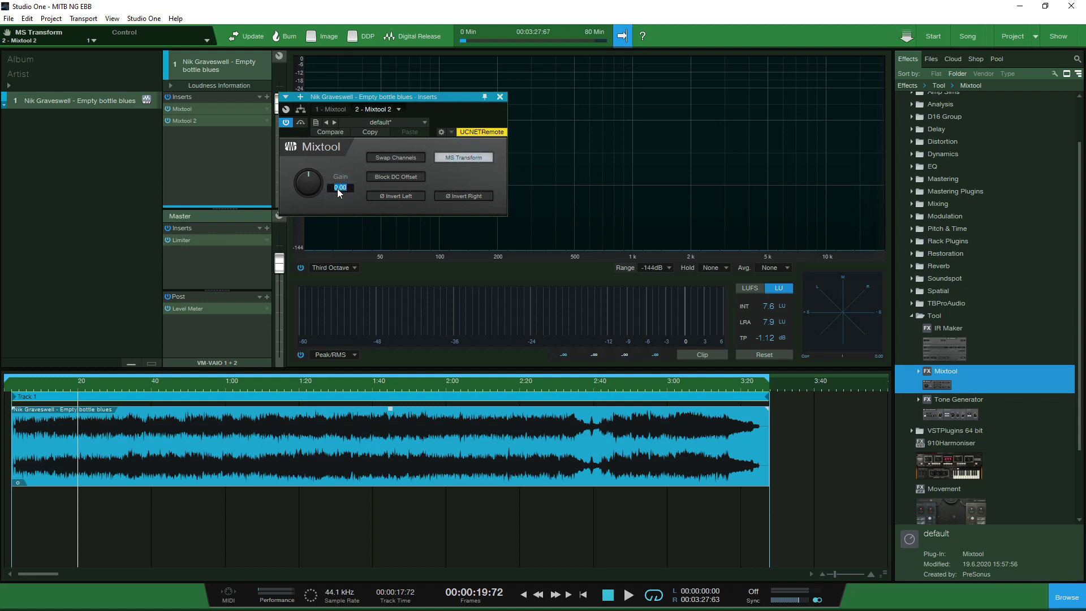
pyautogui.press('Return')
# - Set the split mode of Splitter 1 to Channel Split in the routing view
pyautogui.click(301, 109)
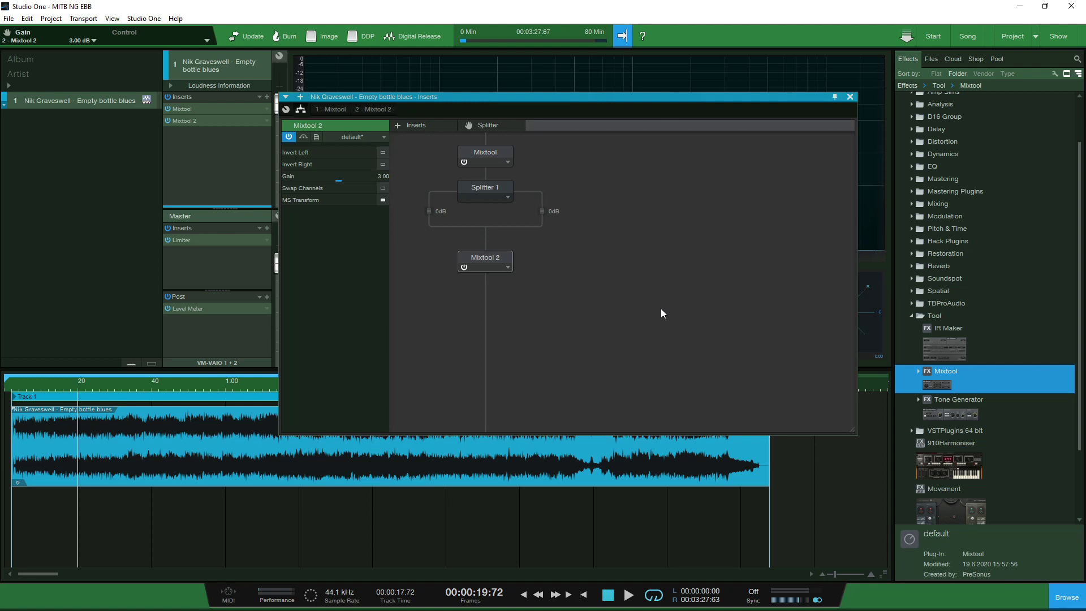
pyautogui.click(503, 187)
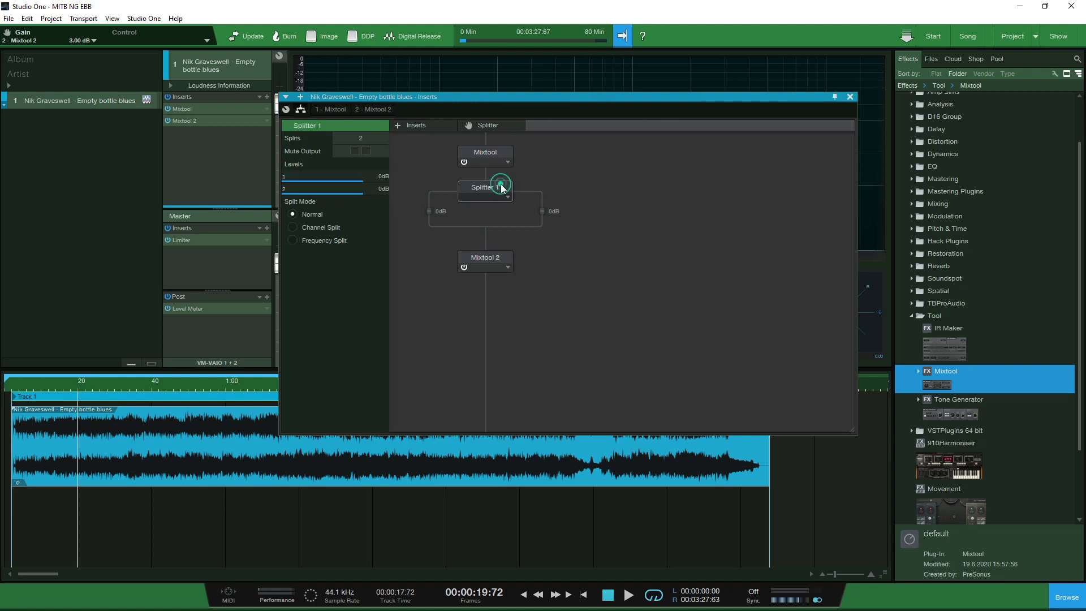
pyautogui.click(293, 227)
# - Play the track and compare the two splitter branches by muting and unmuting outputs 1 and 2 in turn
pyautogui.press('space')
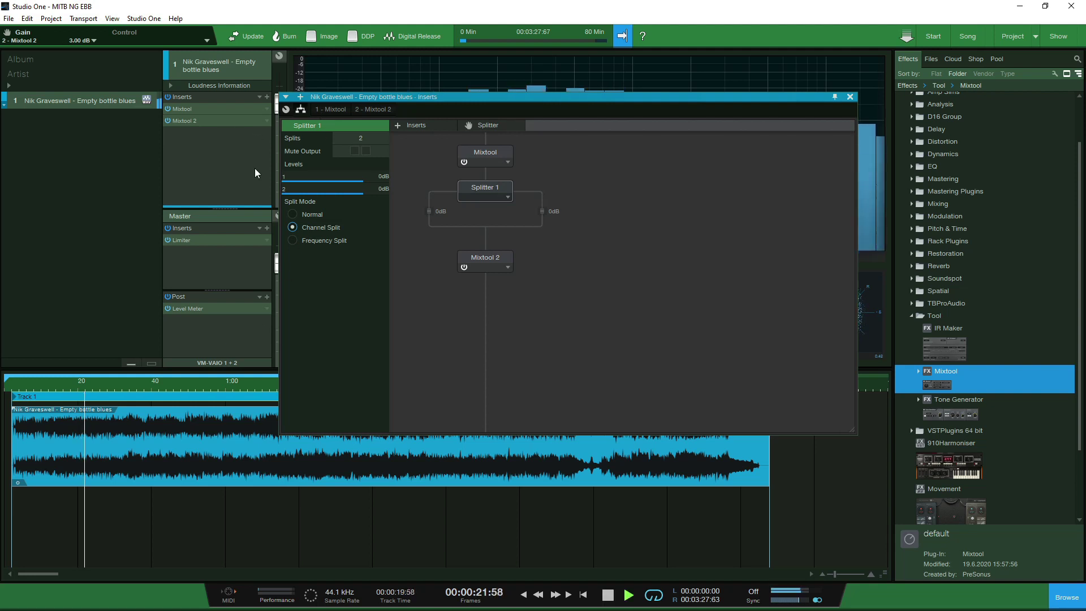
pyautogui.click(355, 151)
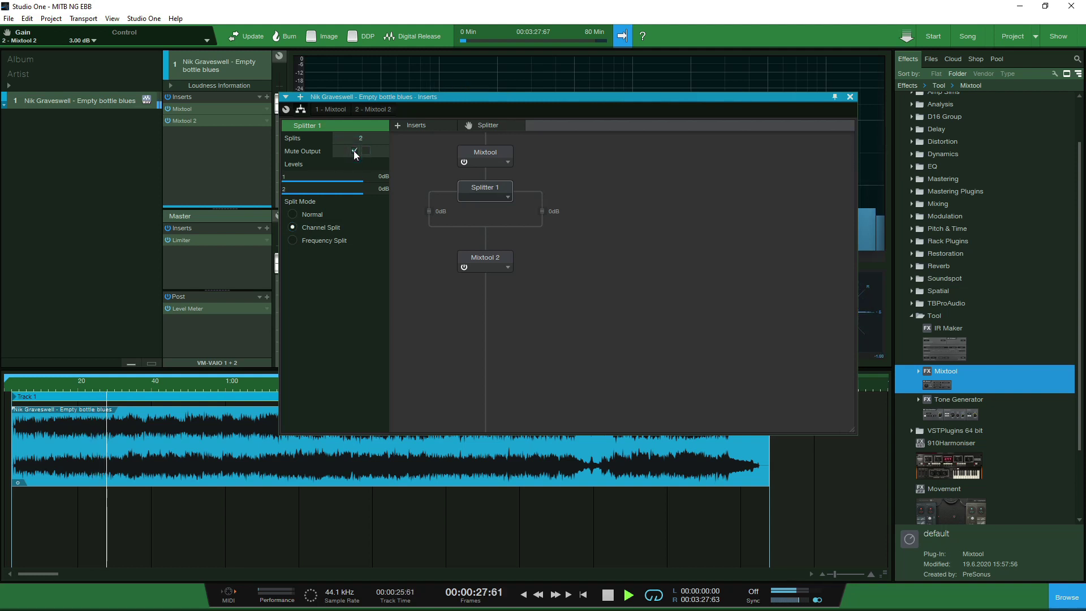
pyautogui.click(354, 151)
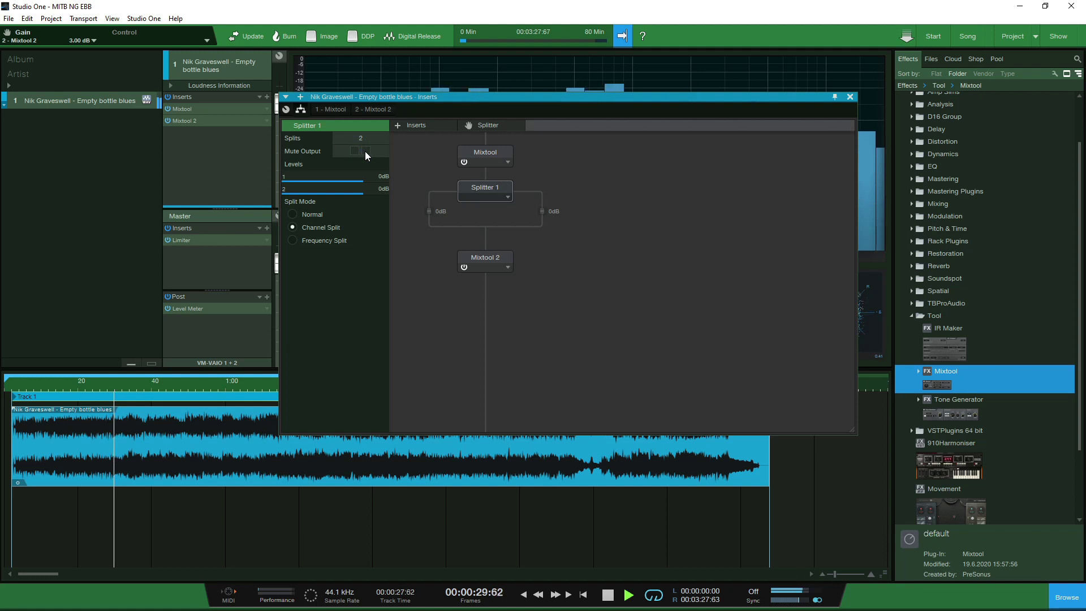
pyautogui.click(366, 151)
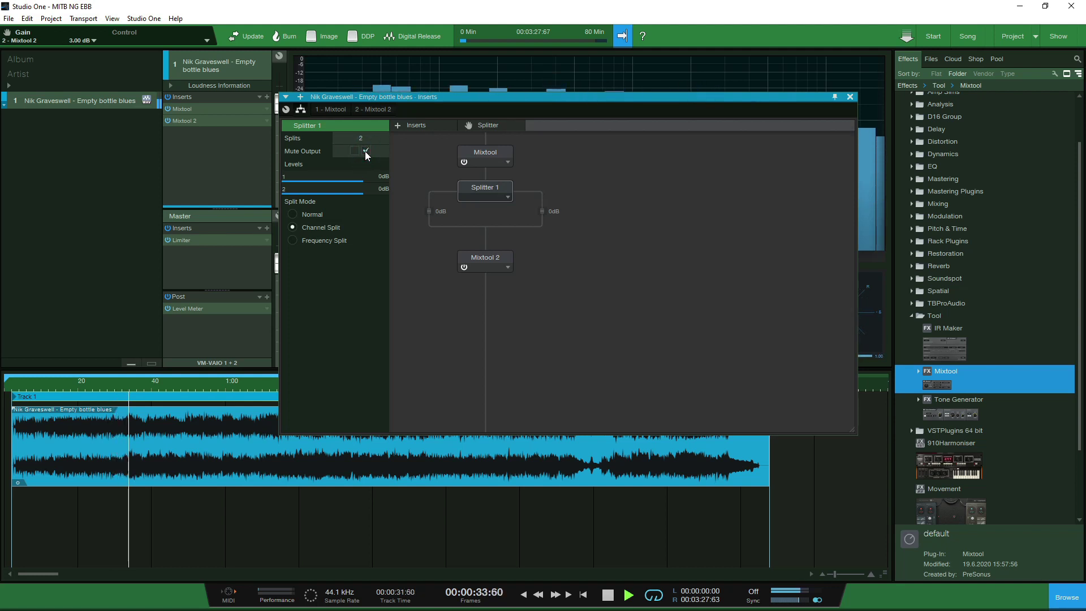
pyautogui.click(365, 150)
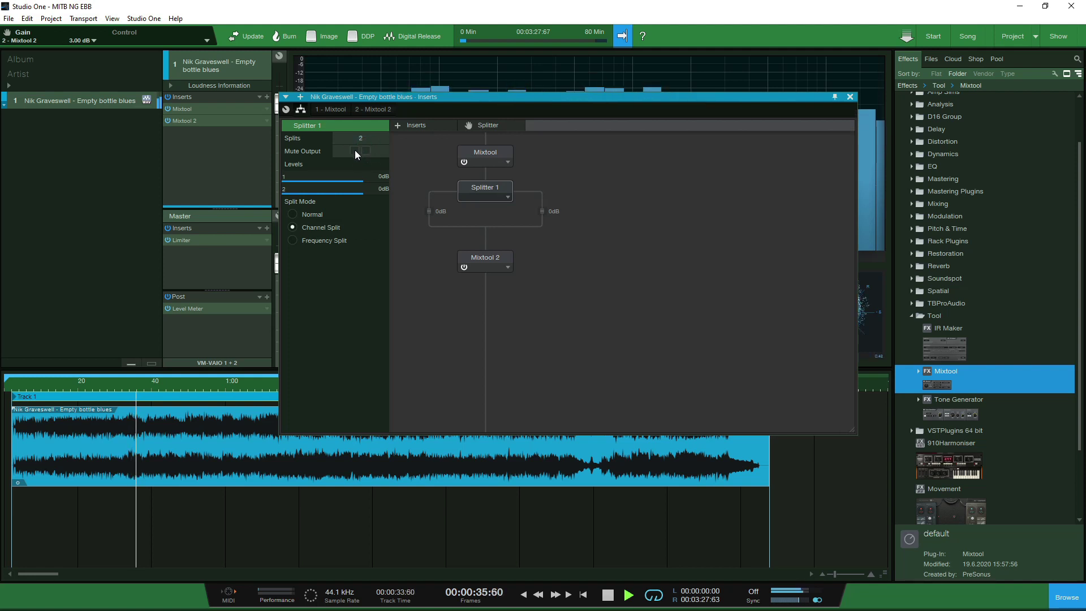
pyautogui.click(354, 150)
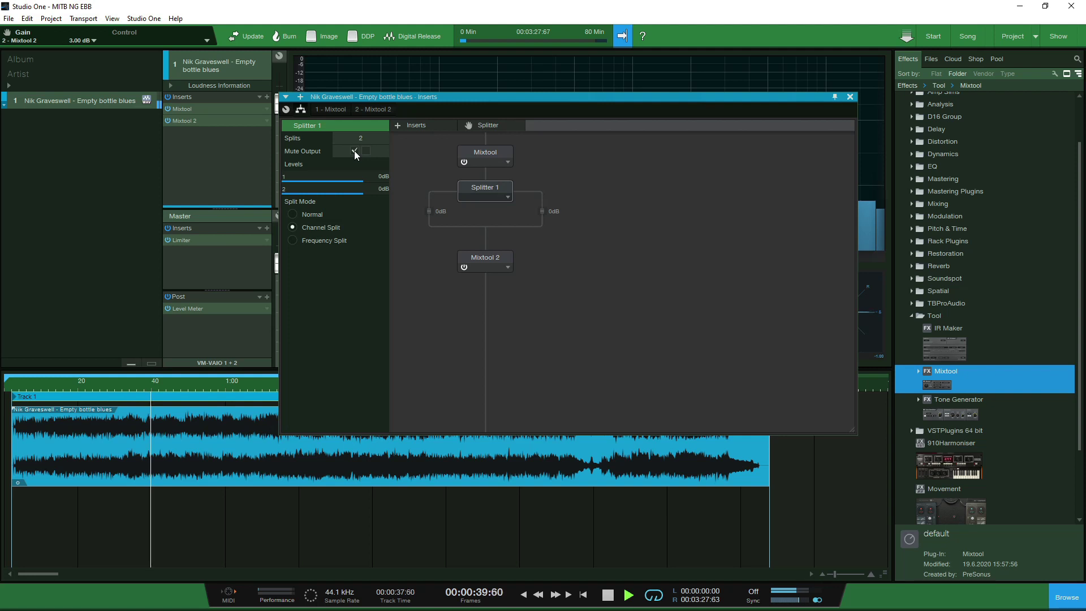
pyautogui.click(354, 150)
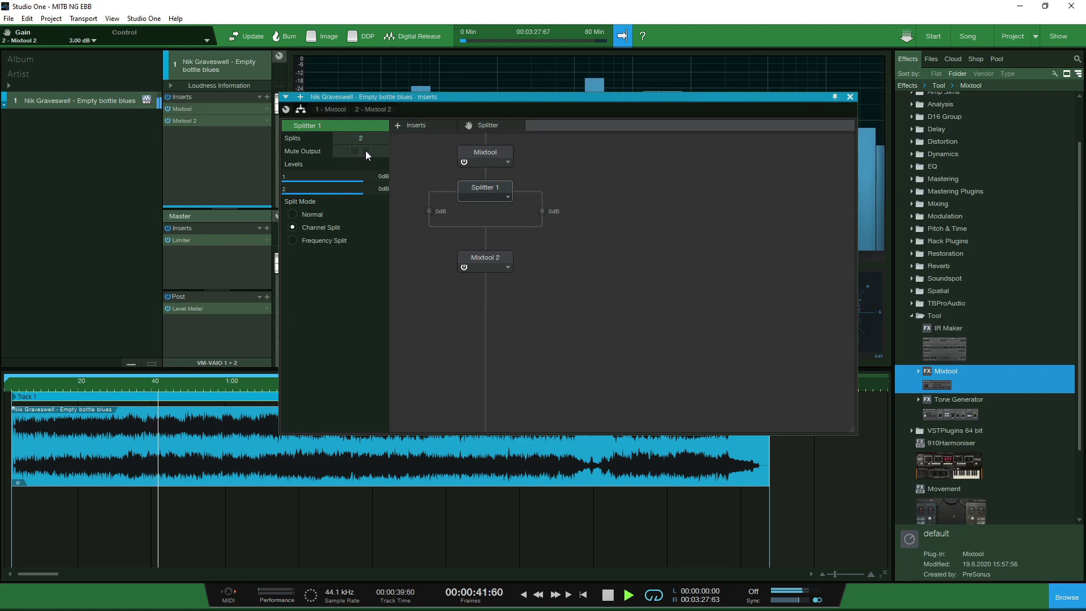
pyautogui.click(366, 150)
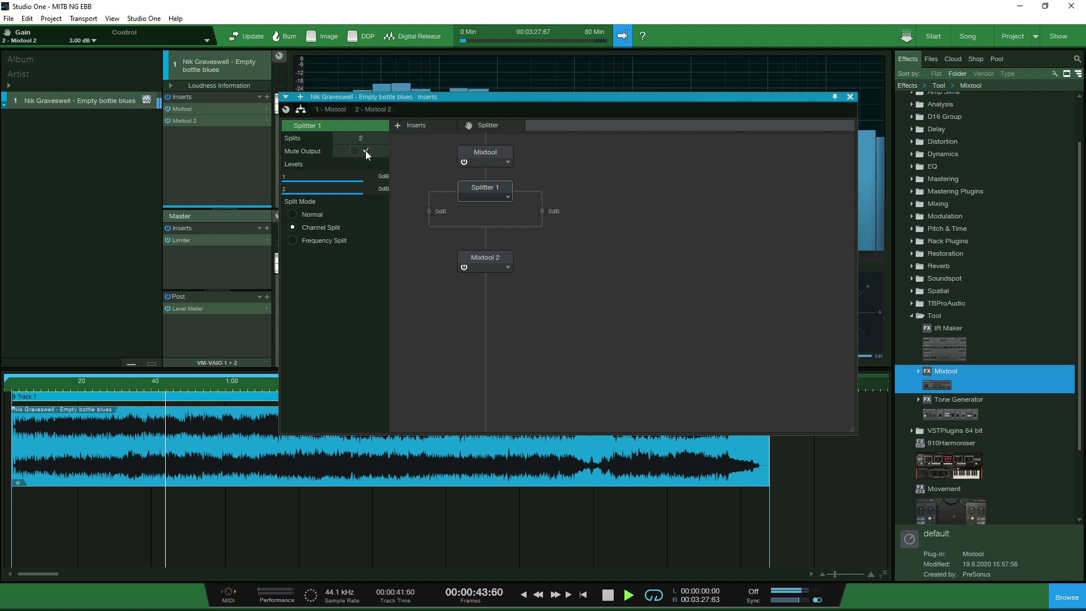
pyautogui.click(366, 150)
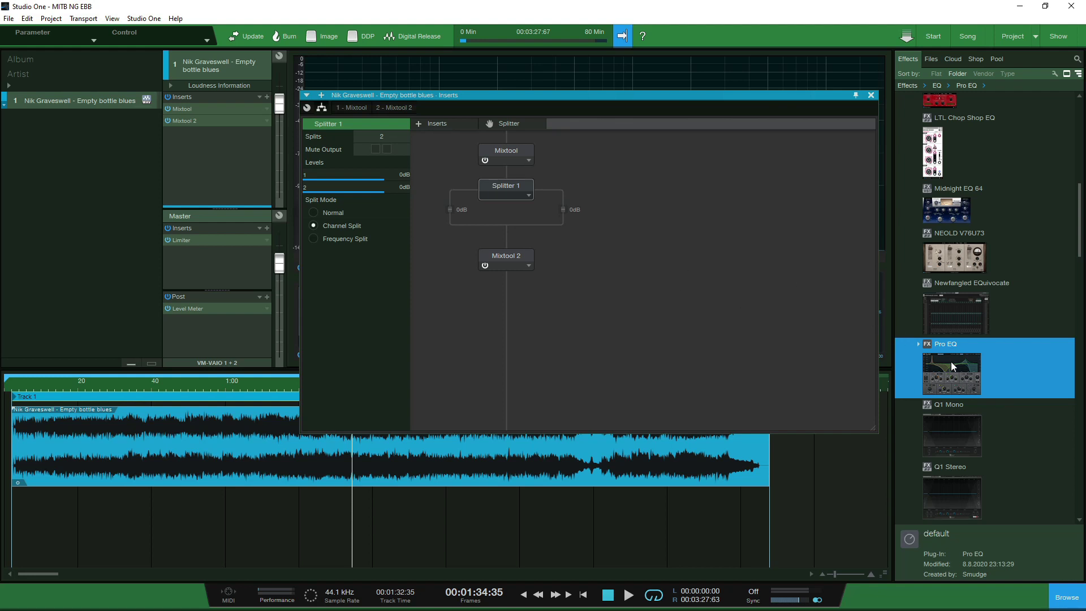
# - Add a Pro EQ to the splitter's second branch and play from near 0:40 with output 1 muted
pyautogui.moveTo(962, 374); pyautogui.dragTo(566, 207)
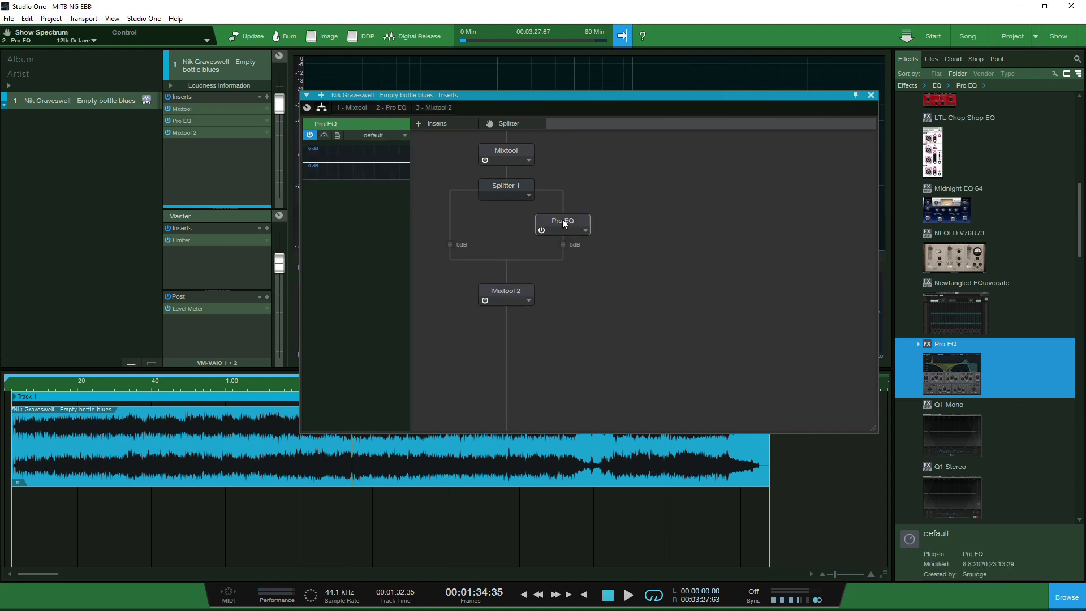
pyautogui.click(523, 187)
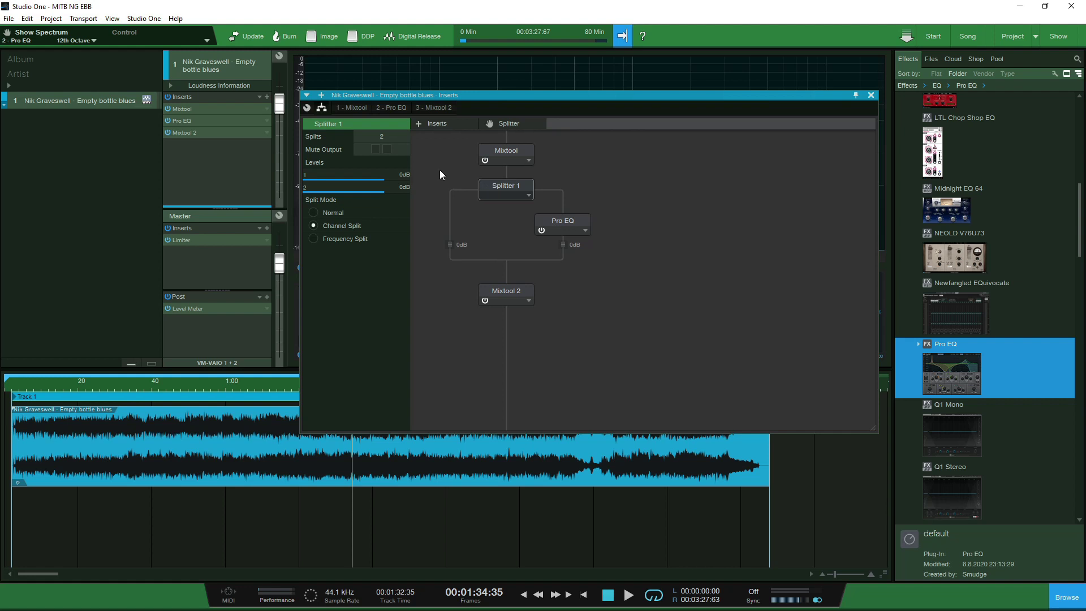
pyautogui.click(375, 149)
pyautogui.click(151, 387)
pyautogui.press('space')
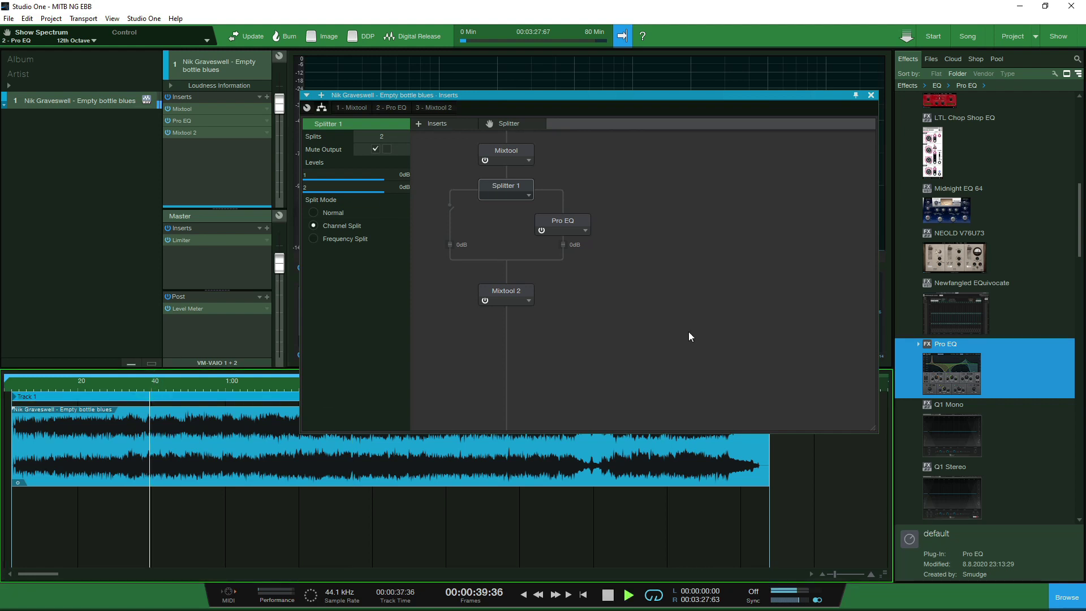
# - Shape the Pro EQ with an LF cut of about -0.89 dB at 59.8 Hz and an HF shelf of about 0.79 dB at 11.35 kHz
pyautogui.doubleClick(569, 222)
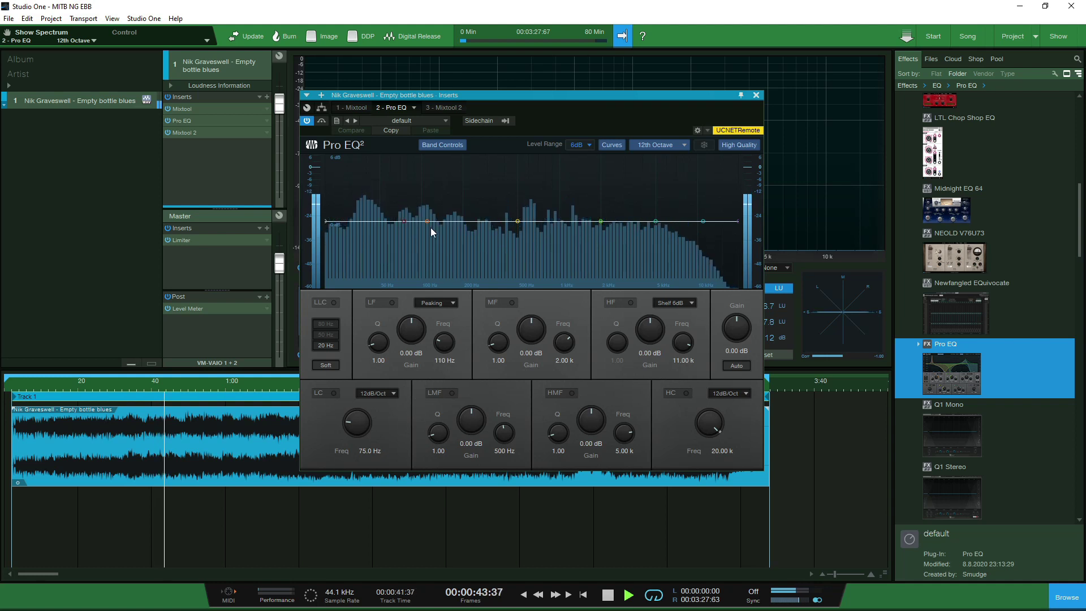
pyautogui.moveTo(403, 220); pyautogui.dragTo(367, 231)
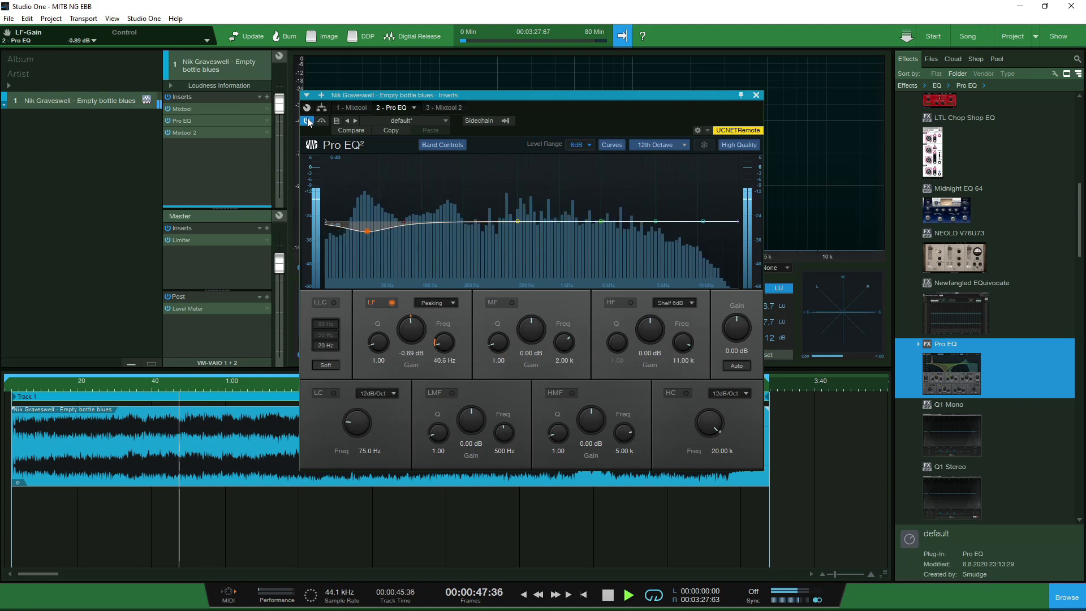
pyautogui.moveTo(368, 230); pyautogui.dragTo(392, 235)
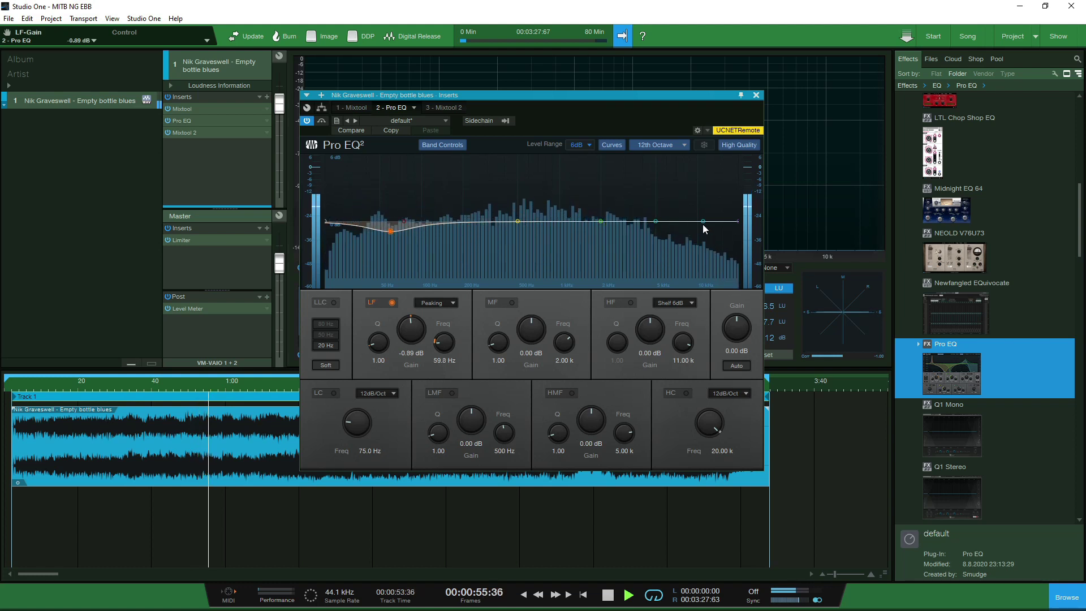
pyautogui.moveTo(703, 221)
pyautogui.mouseDown()
pyautogui.moveTo(686, 213)
pyautogui.moveTo(706, 217)
pyautogui.mouseUp()
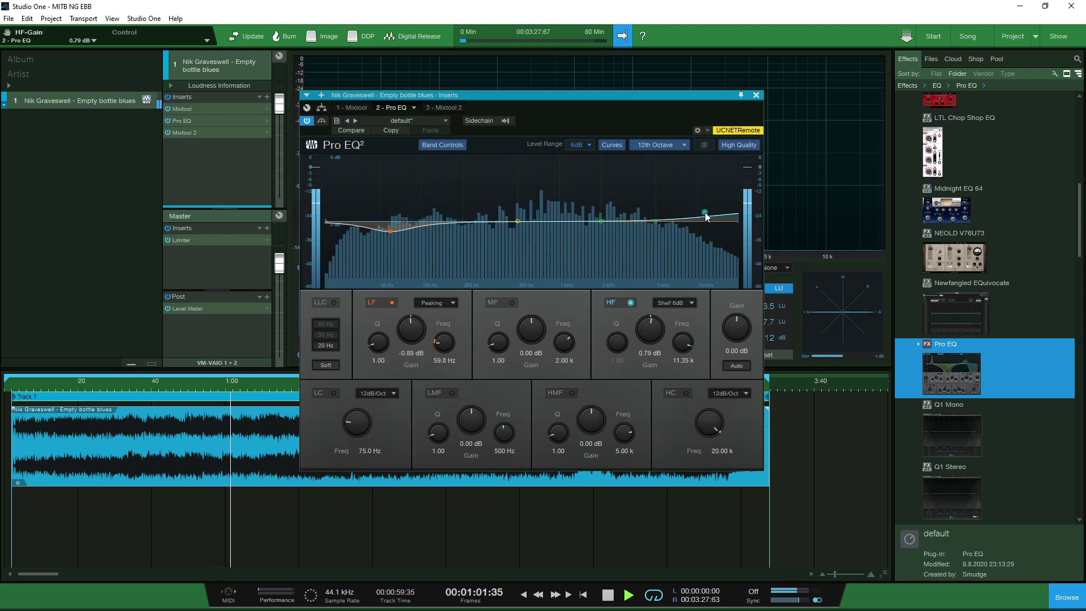
pyautogui.press('space')
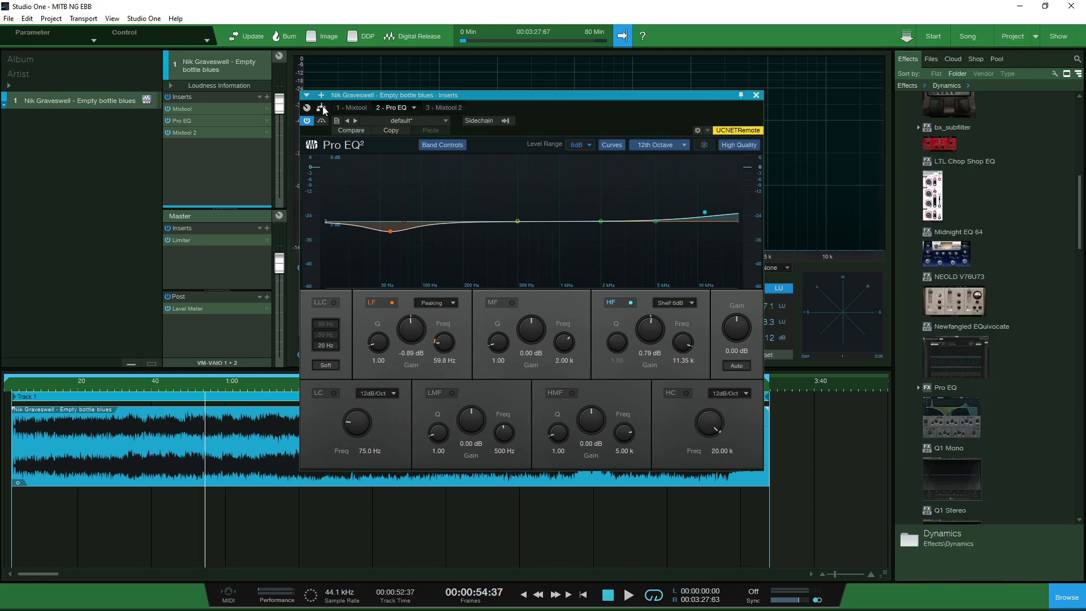
# - Unmute output 1 of Splitter 1 and mute output 2 in the routing view
pyautogui.click(322, 107)
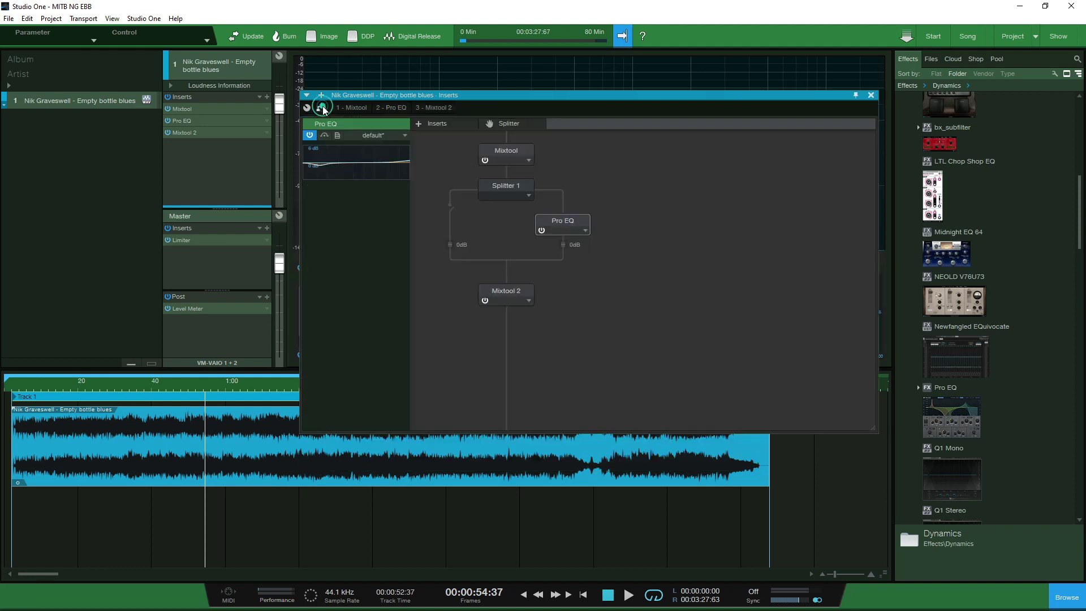
pyautogui.click(513, 186)
pyautogui.click(374, 150)
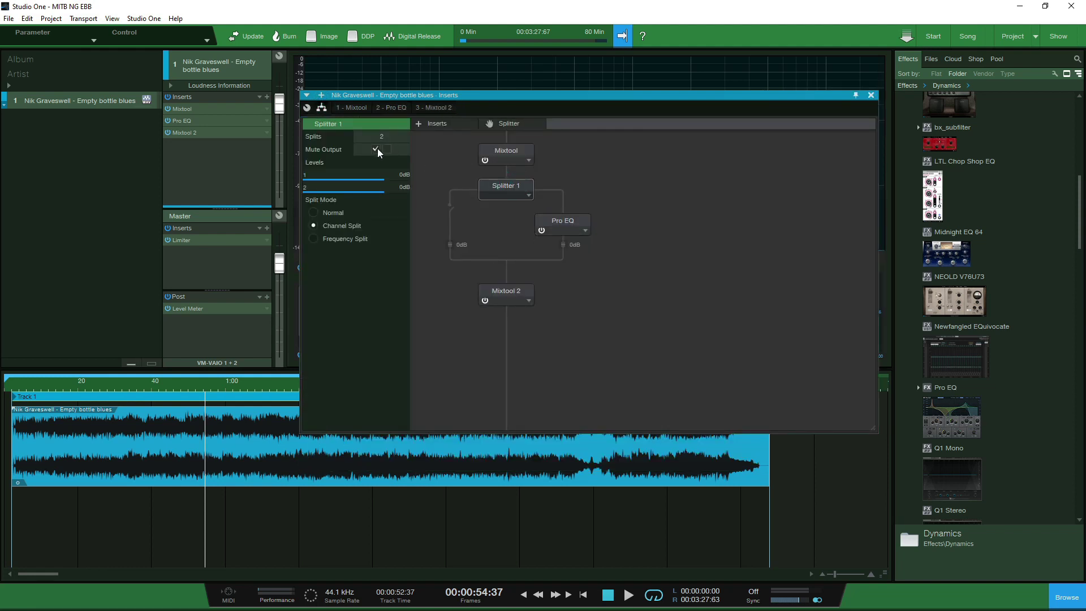
pyautogui.click(374, 150)
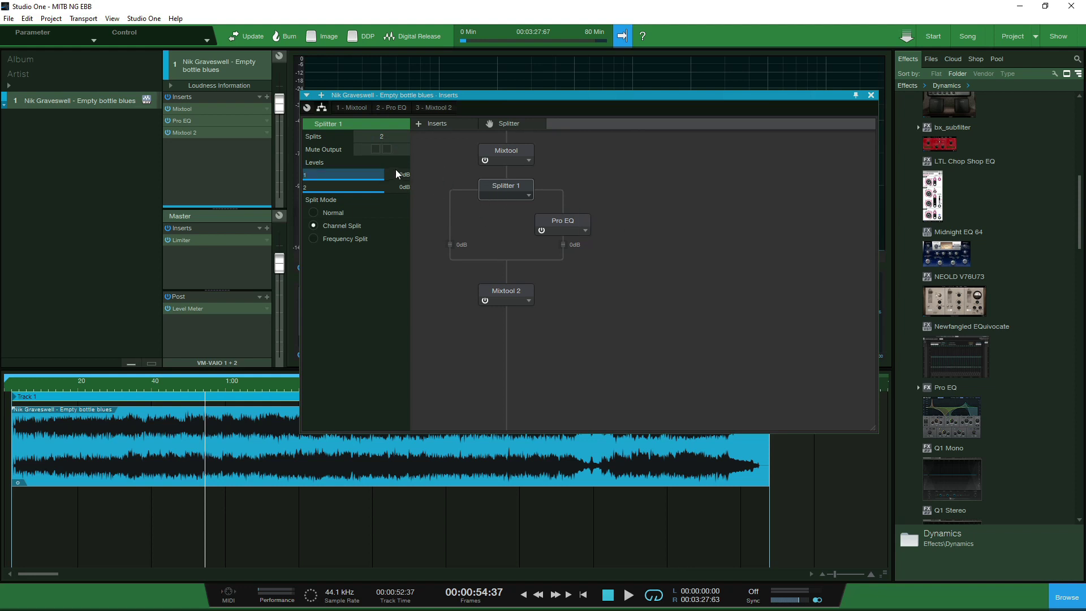
pyautogui.click(387, 148)
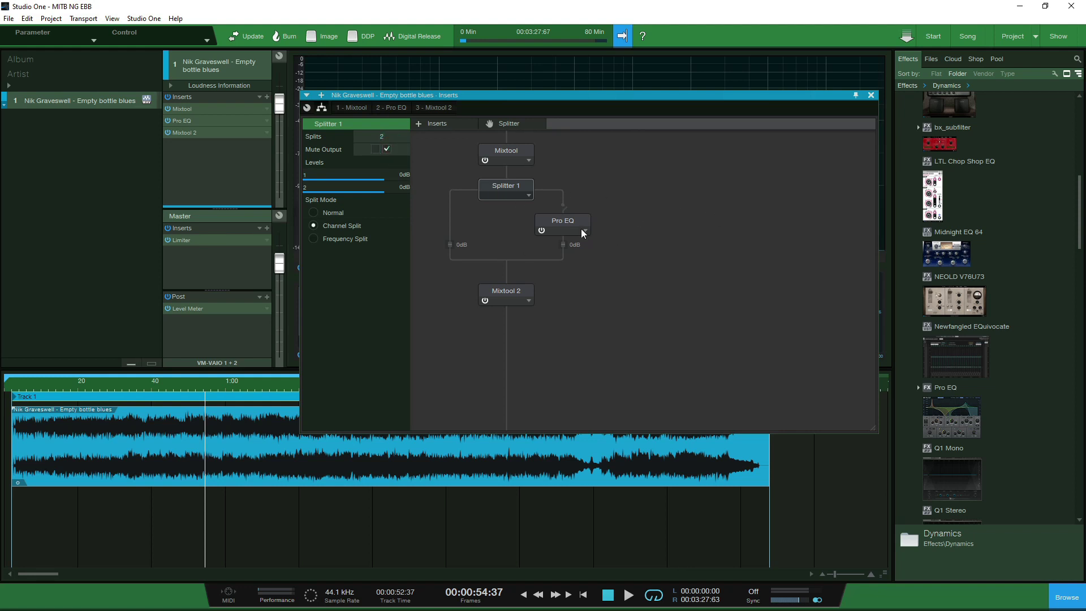
# - Add a Compressor from the Dynamics effects to the splitter's first branch and play a short passage of the track
pyautogui.scroll(3, 909, 212)
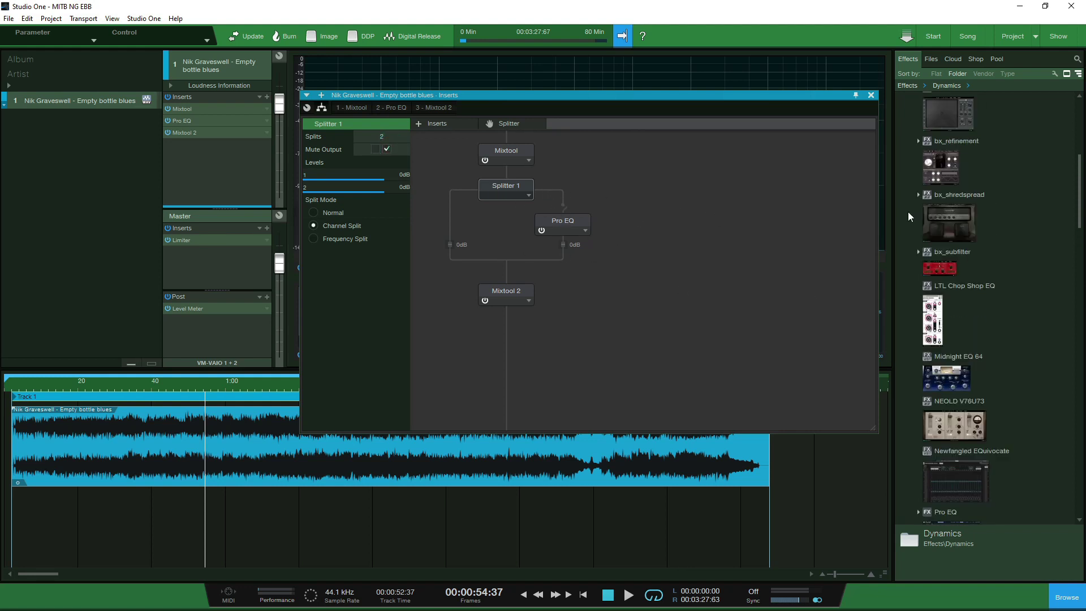
pyautogui.scroll(6, 908, 212)
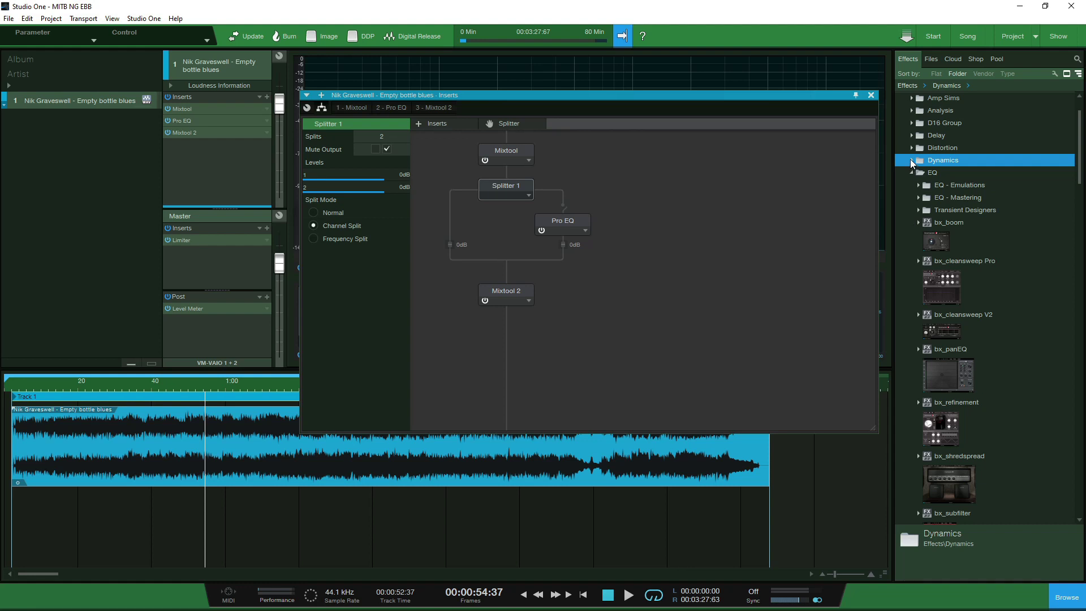
pyautogui.click(911, 160)
pyautogui.scroll(-2, 976, 345)
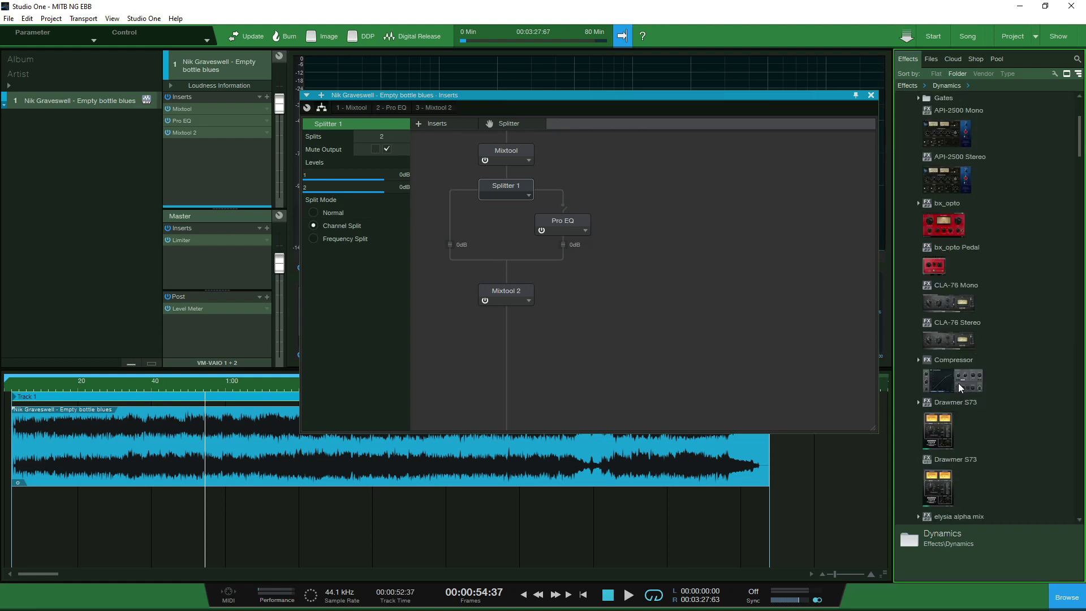
pyautogui.moveTo(958, 382); pyautogui.dragTo(450, 226)
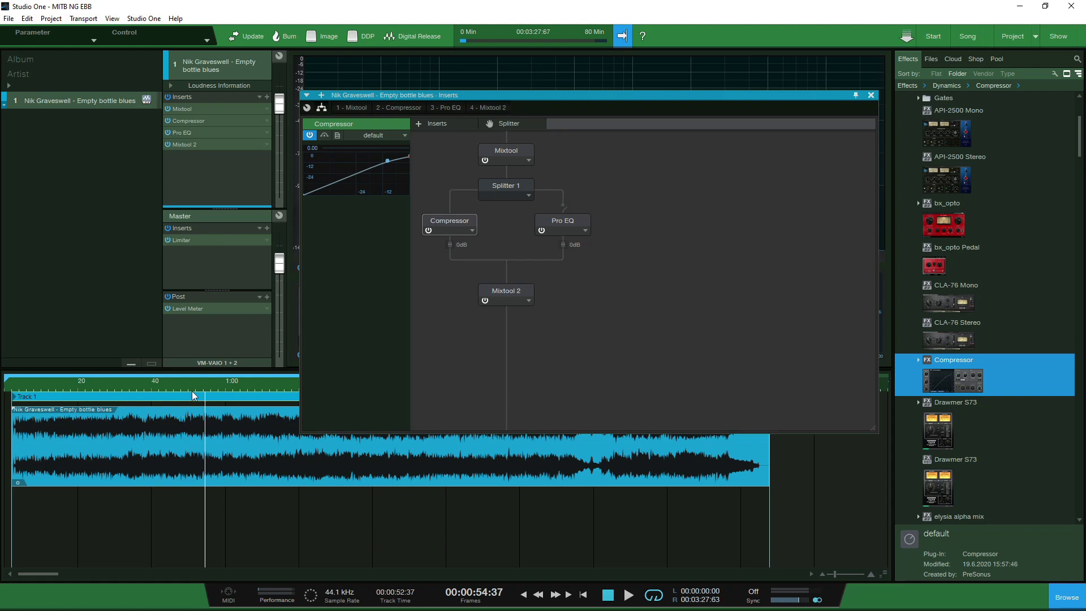
pyautogui.press('space')
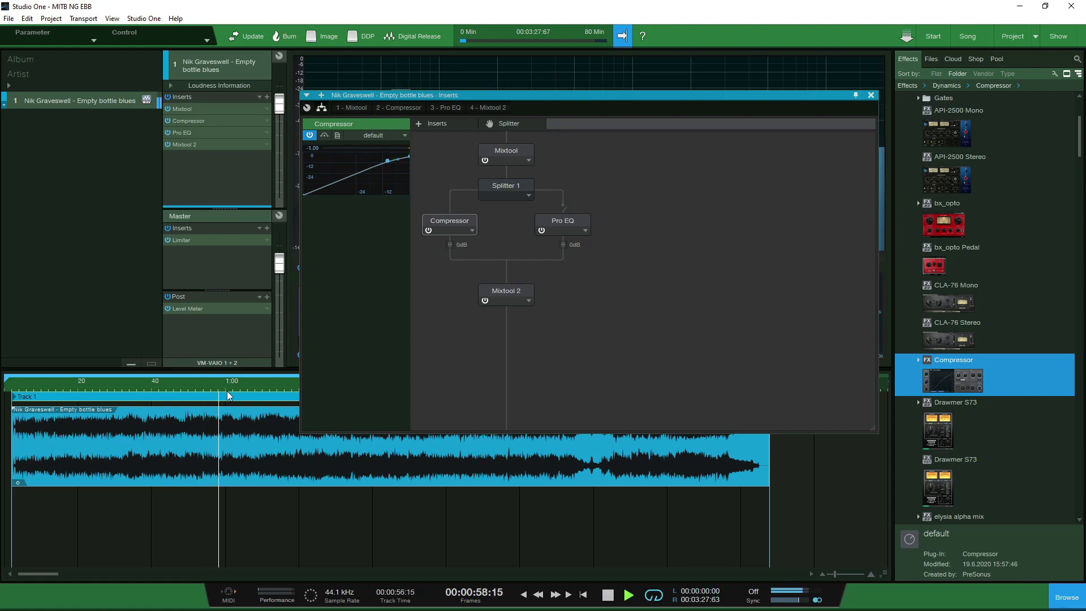
pyautogui.press('space')
# - Set the Compressor's threshold to about -14.08 dB and its makeup gain to about 1.68 dB while the track plays
pyautogui.doubleClick(456, 225)
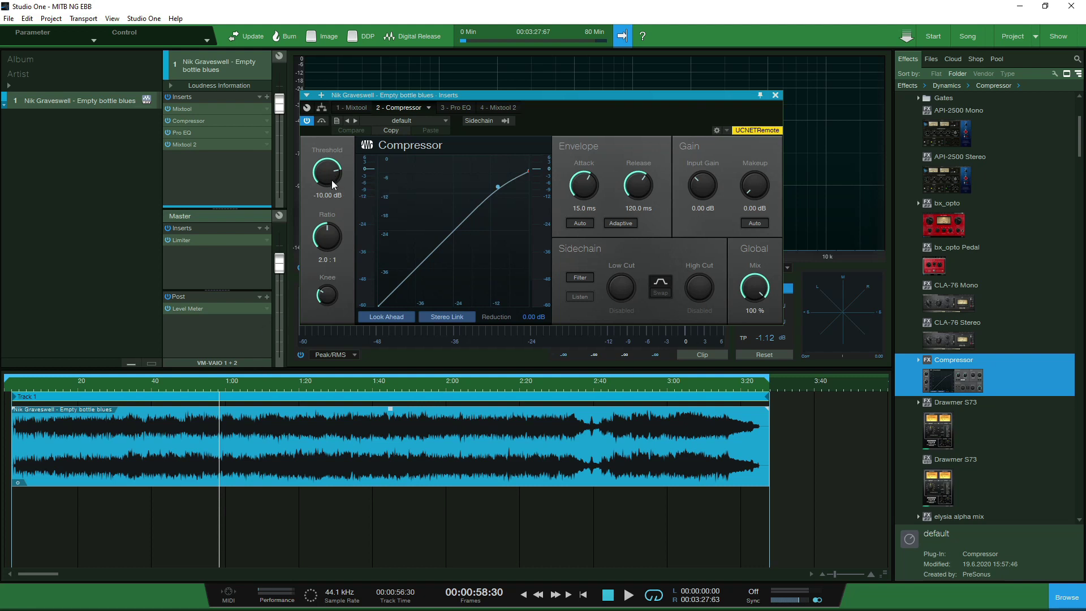
pyautogui.press('space')
pyautogui.moveTo(331, 178); pyautogui.dragTo(328, 178)
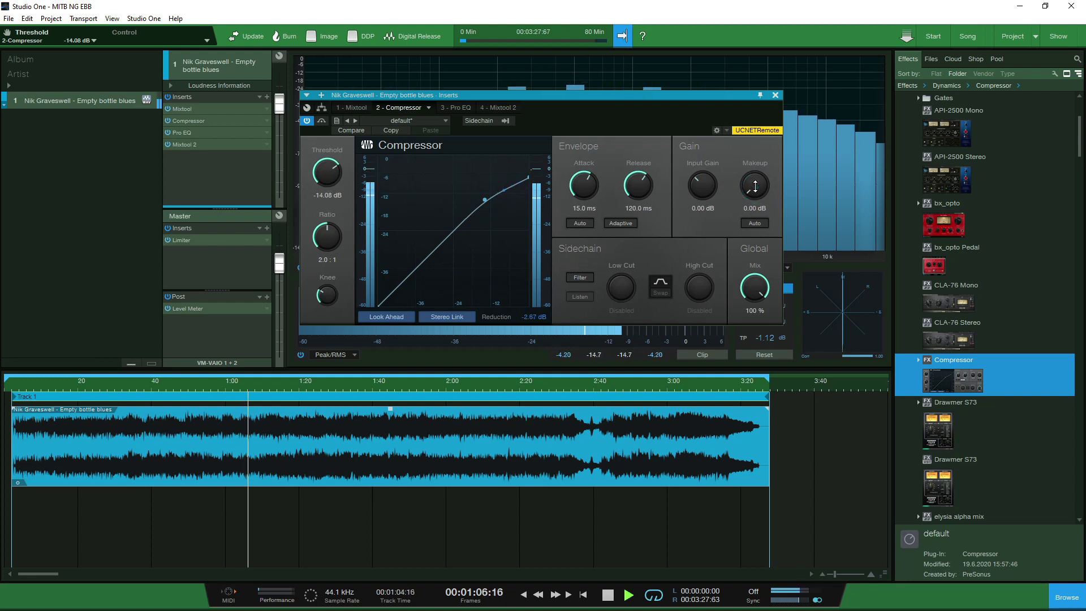
pyautogui.moveTo(753, 185); pyautogui.dragTo(753, 180)
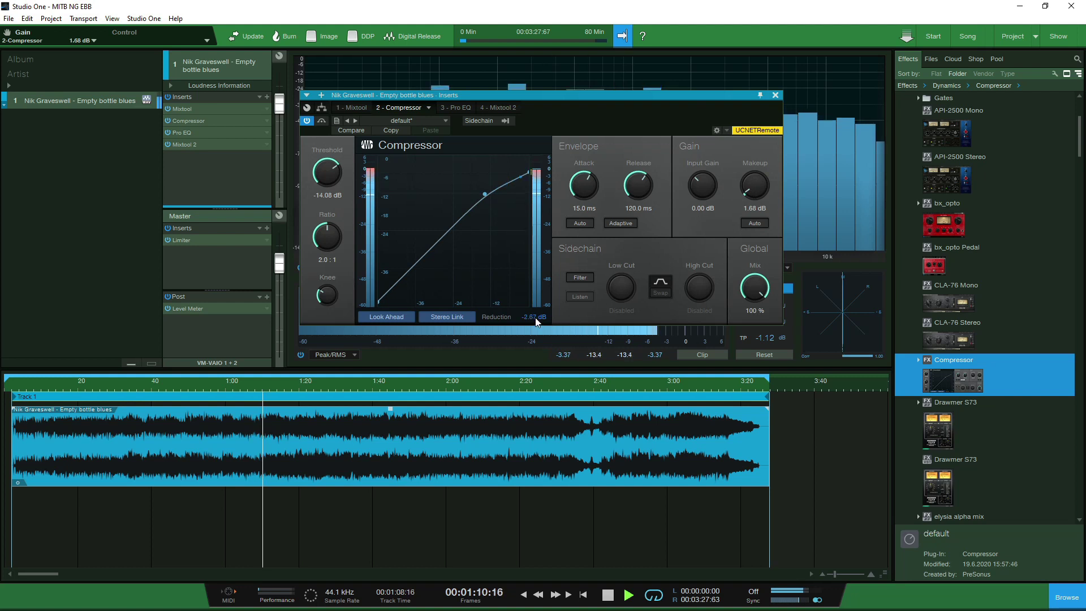
# - Compare the mid signal with and without the Compressor by toggling its bypass twice, and stop playback
pyautogui.click(321, 121)
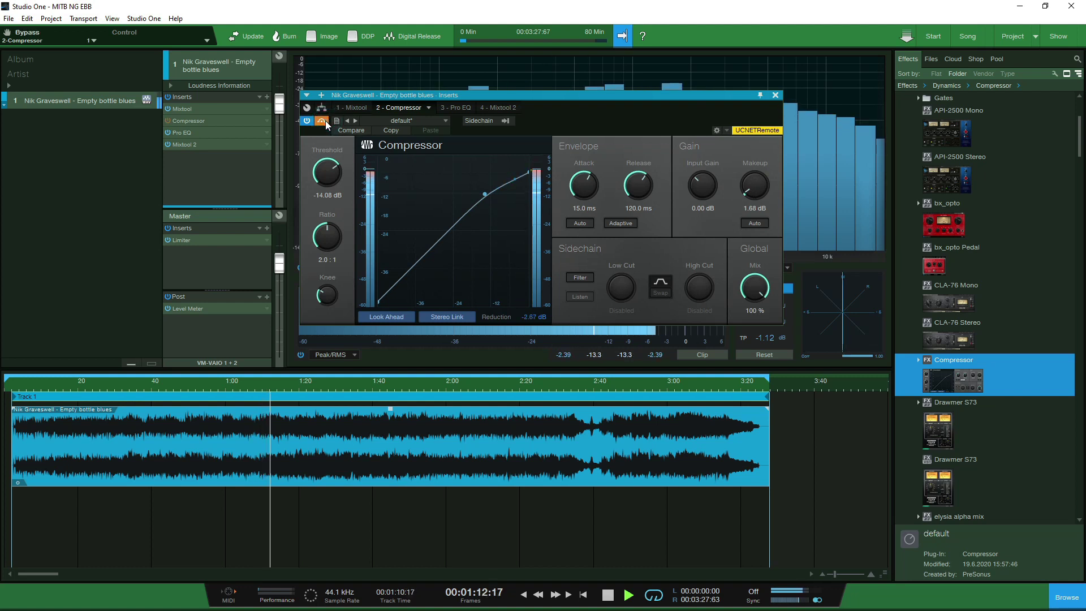
pyautogui.click(321, 121)
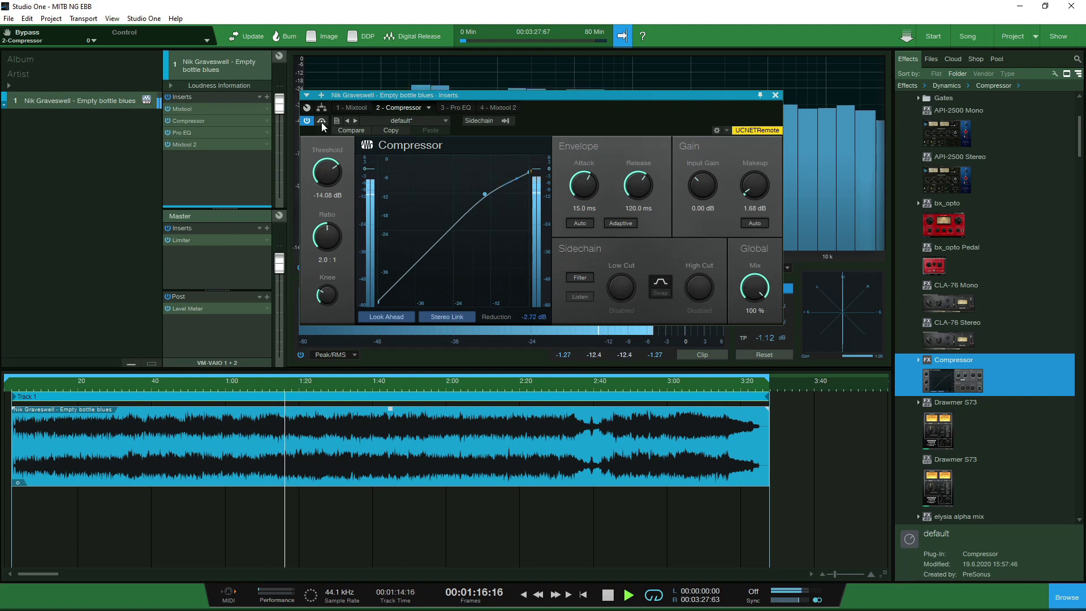
pyautogui.click(322, 121)
pyautogui.click(322, 121)
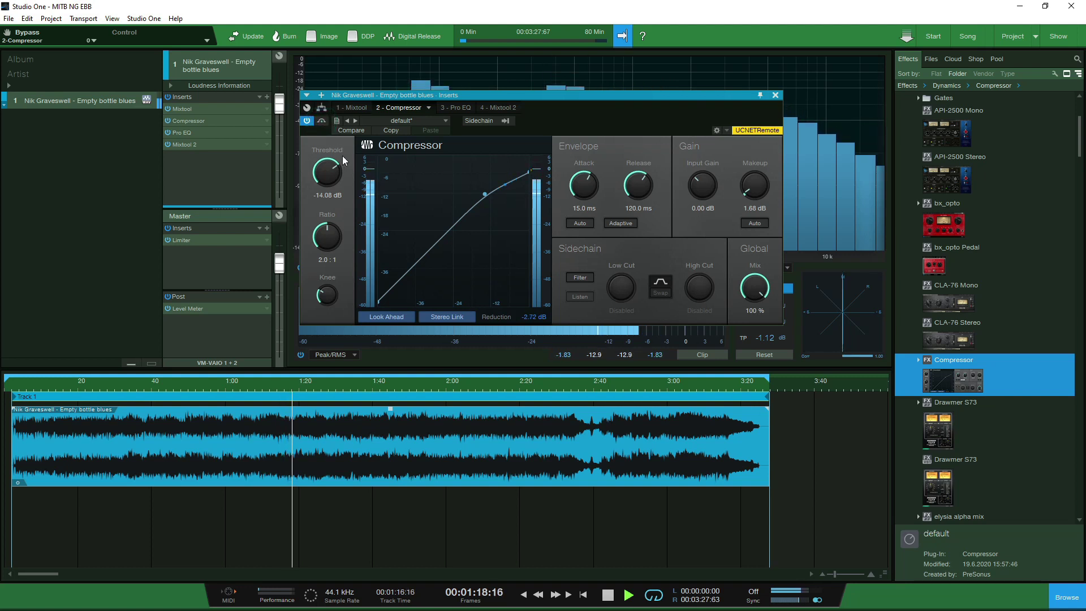
pyautogui.press('space')
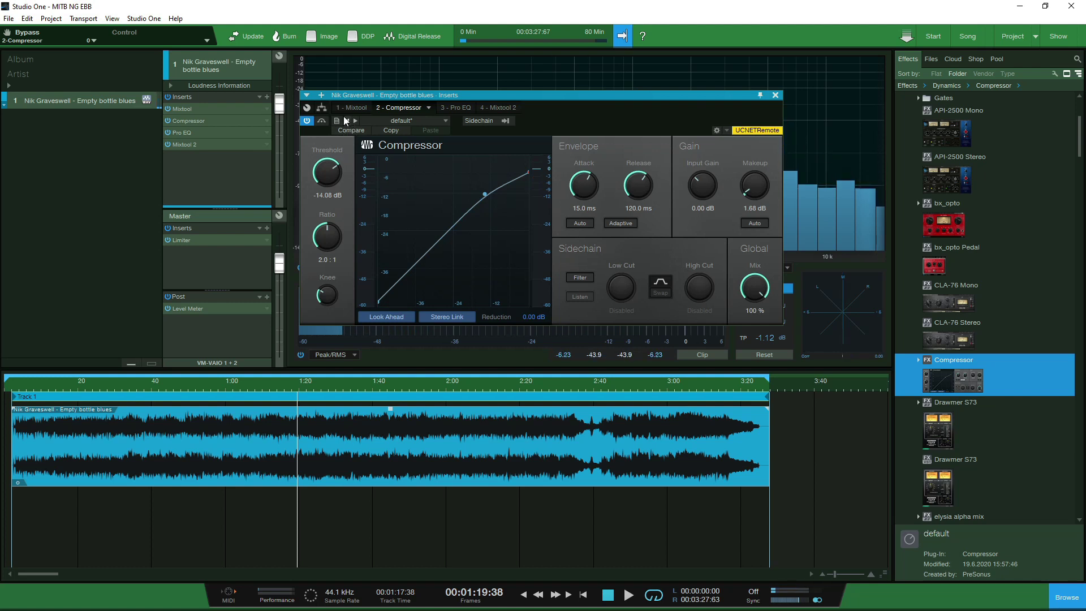
# - Unmute output 2 of Splitter 1 in the routing view
pyautogui.click(322, 109)
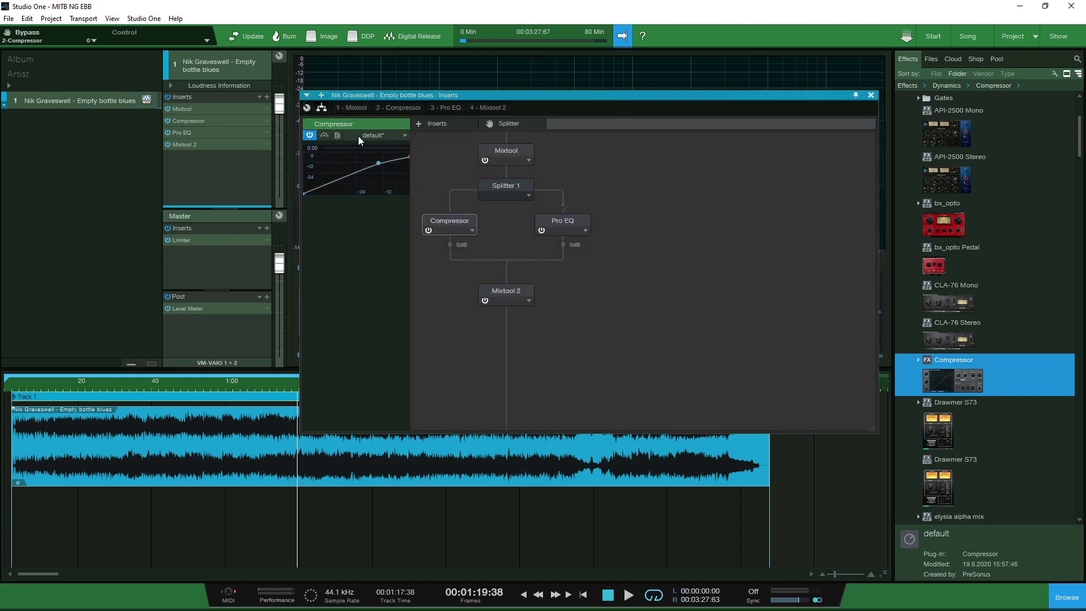
pyautogui.click(508, 186)
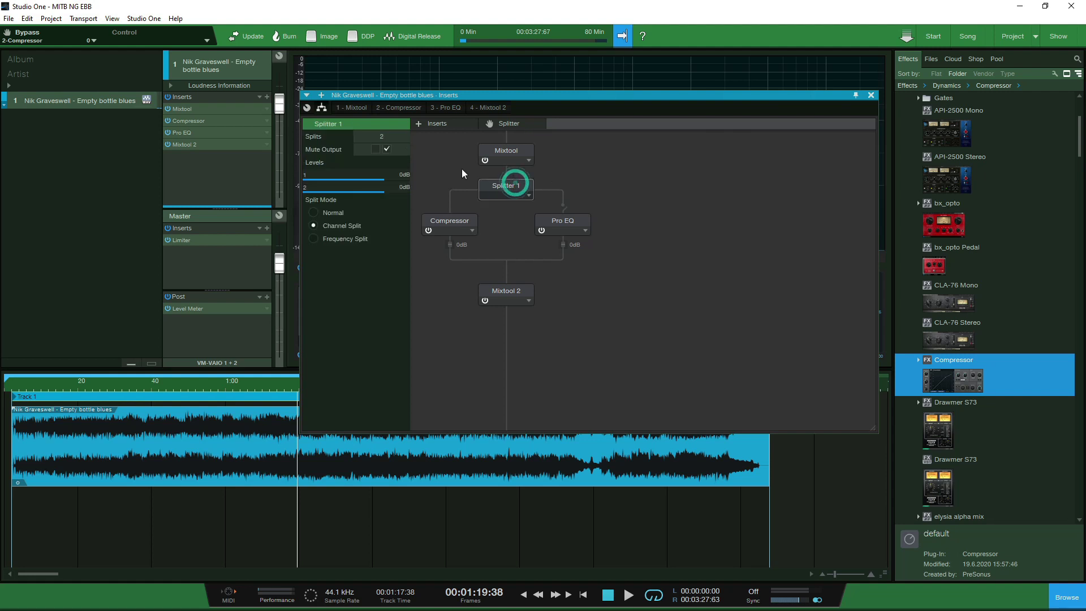
pyautogui.click(387, 150)
# - Play the track from near 0:40 and compare the sound with all track inserts bypassed and active in turn
pyautogui.click(156, 385)
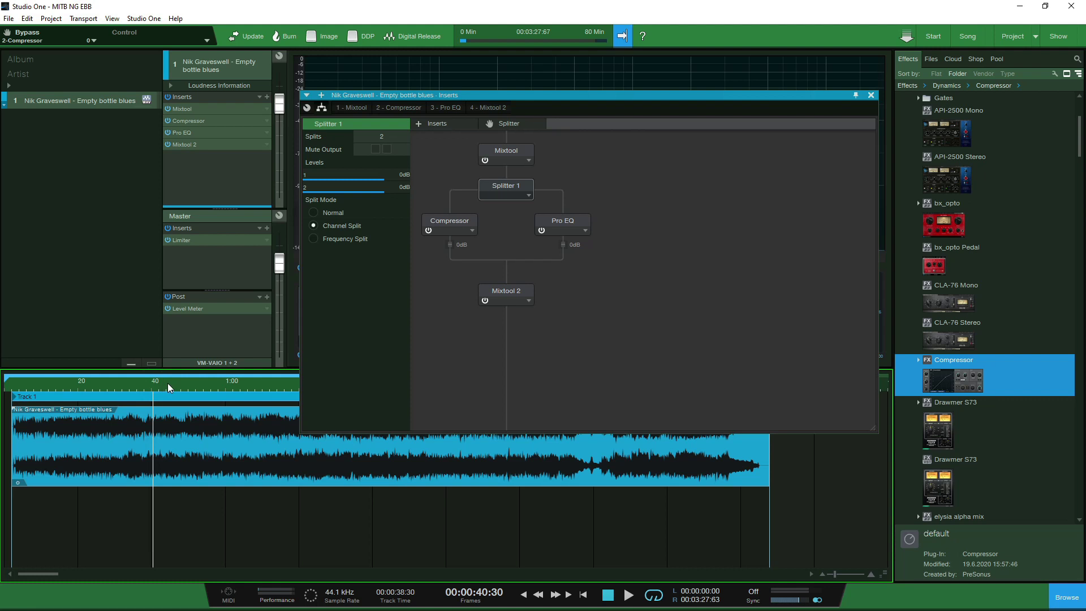
pyautogui.click(168, 97)
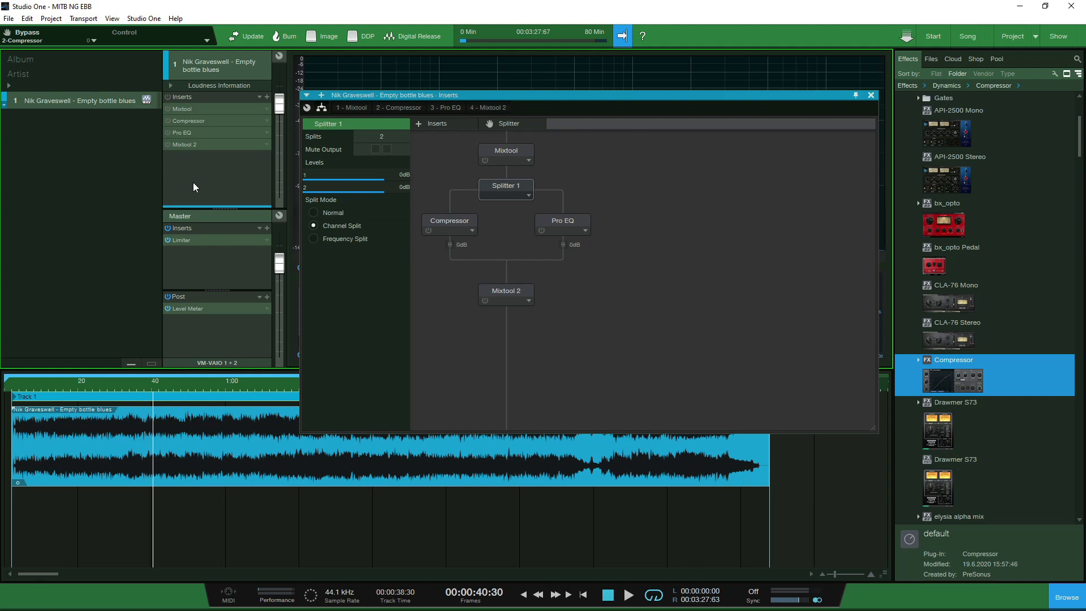
pyautogui.press('space')
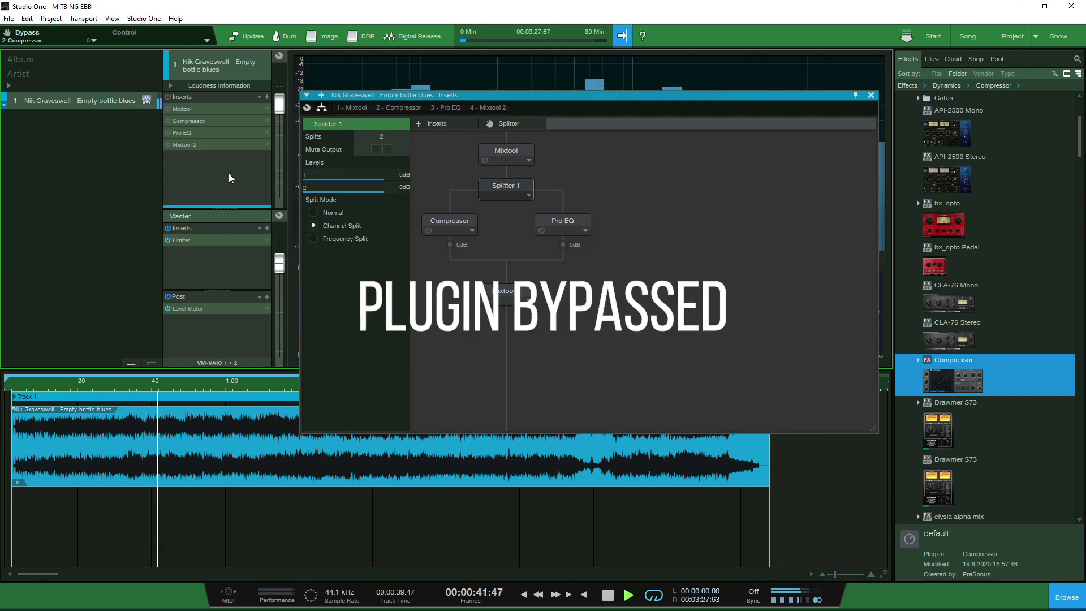
pyautogui.click(169, 97)
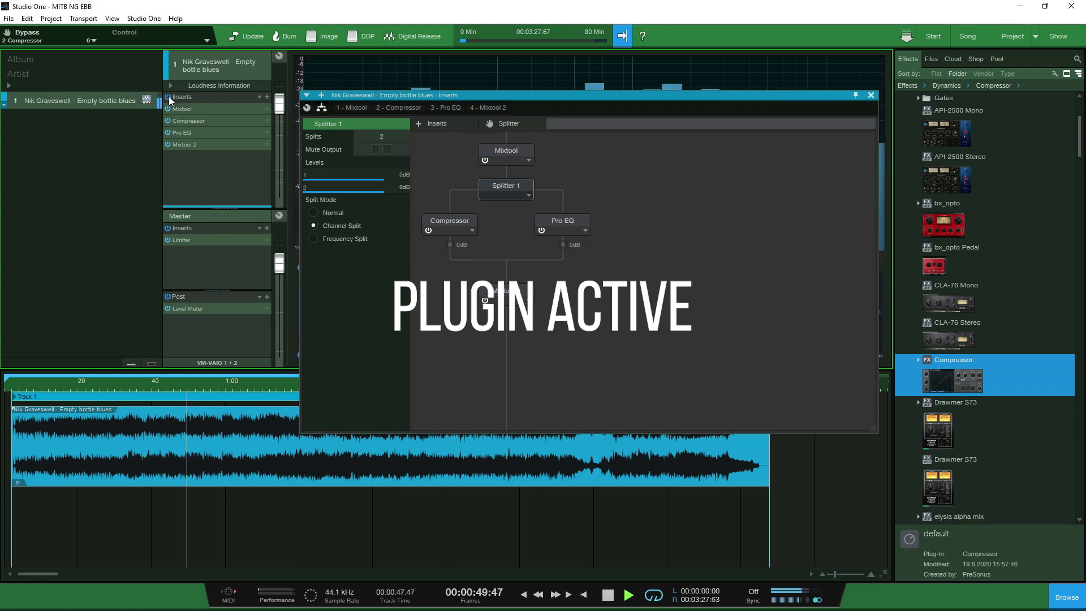
pyautogui.click(169, 98)
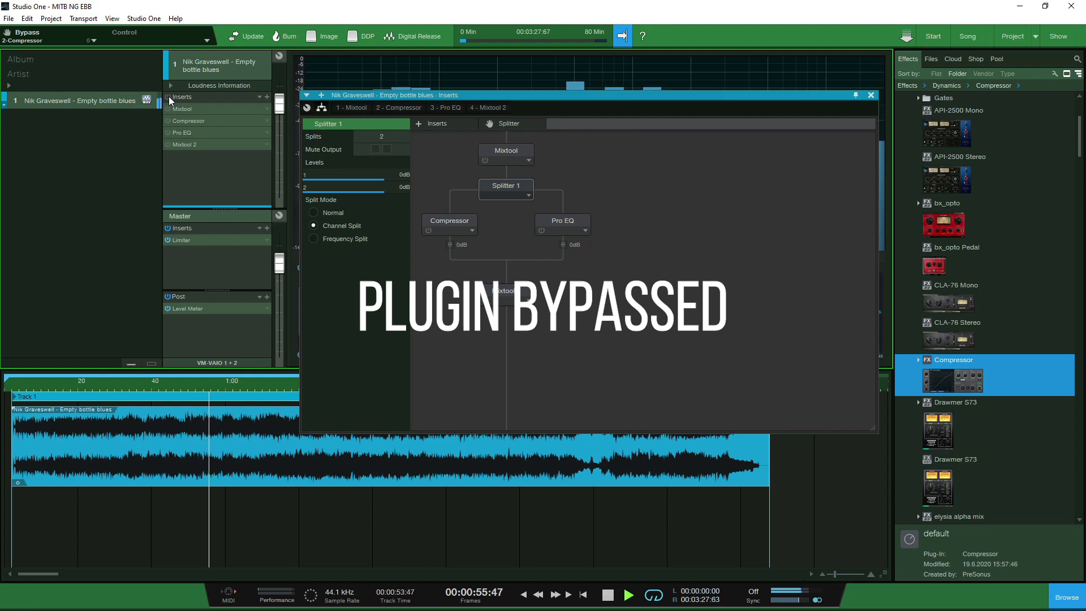
pyautogui.click(168, 97)
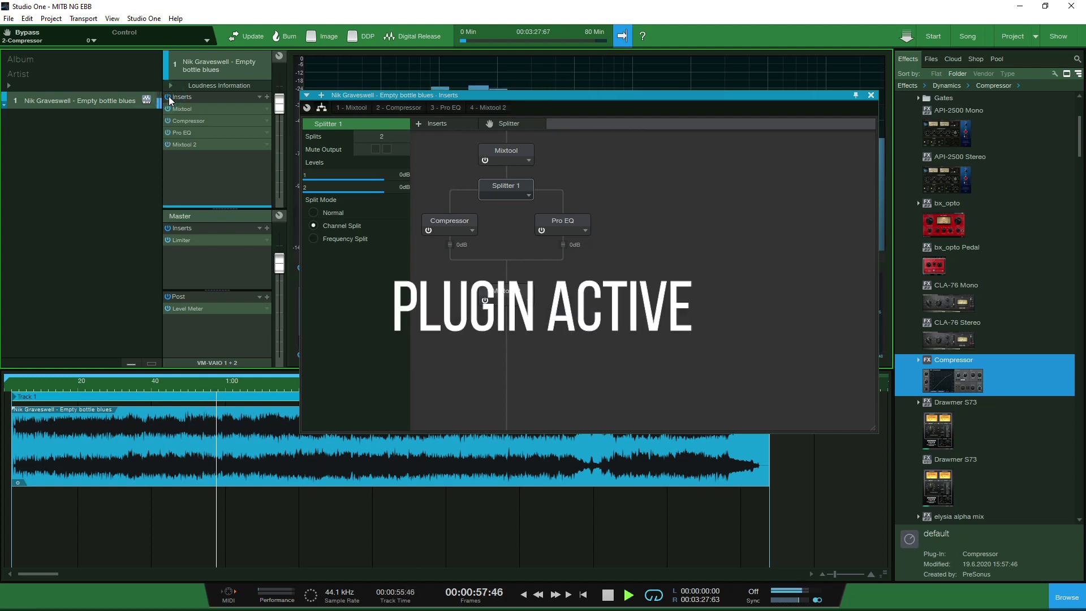
pyautogui.press('space')
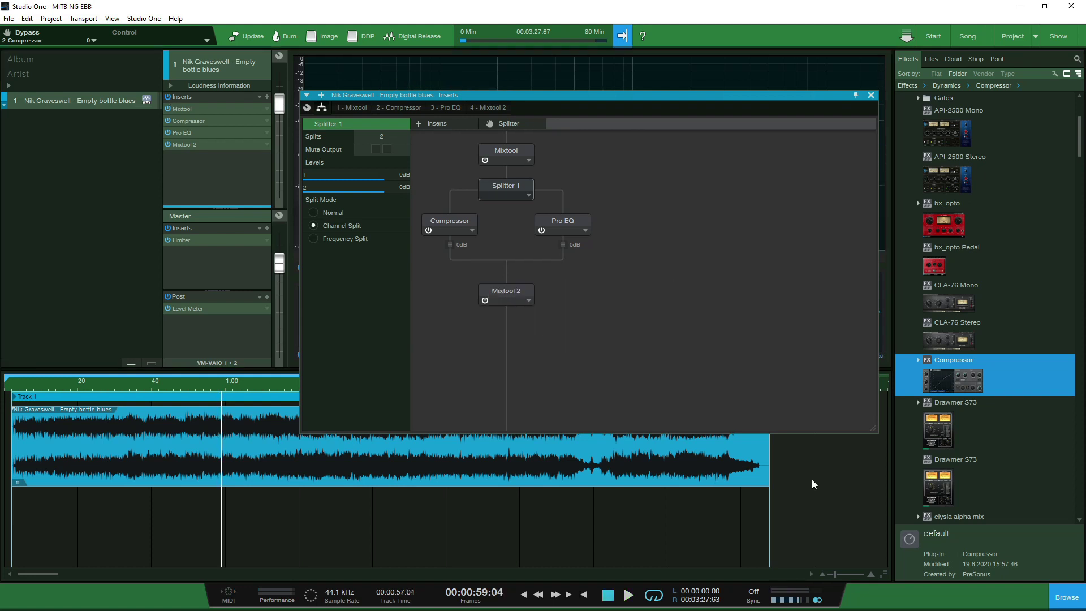